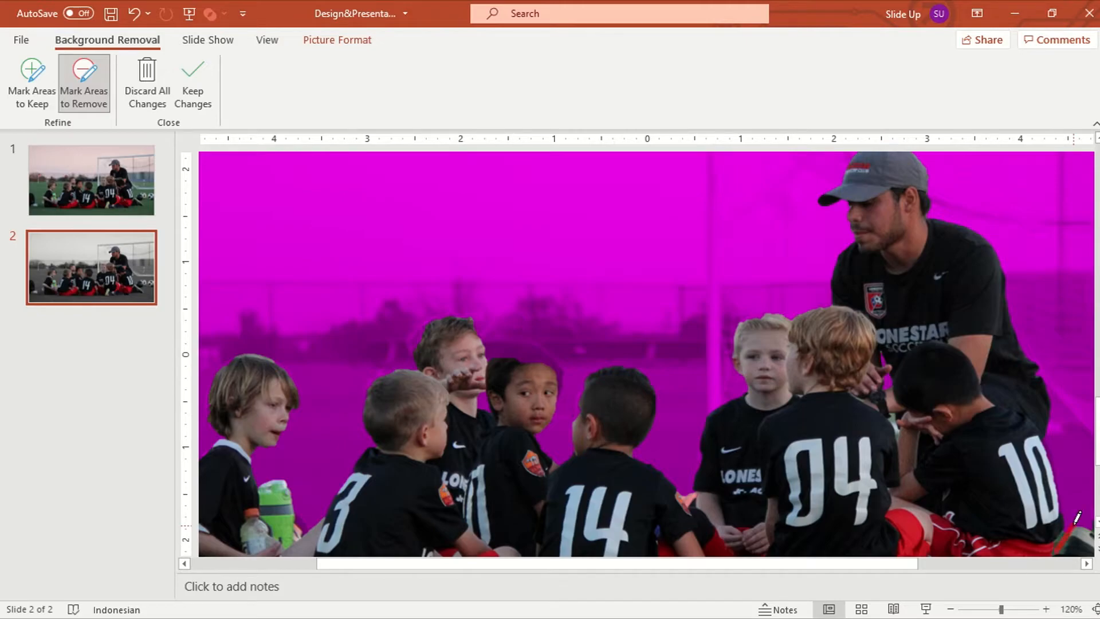
Step: Mark the hair of the three boys facing the camera as areas to keep in the background removal
click(32, 80)
mouse_move(413, 338)
mouse_down()
mouse_move(436, 322)
mouse_move(484, 324)
mouse_move(417, 334)
mouse_up()
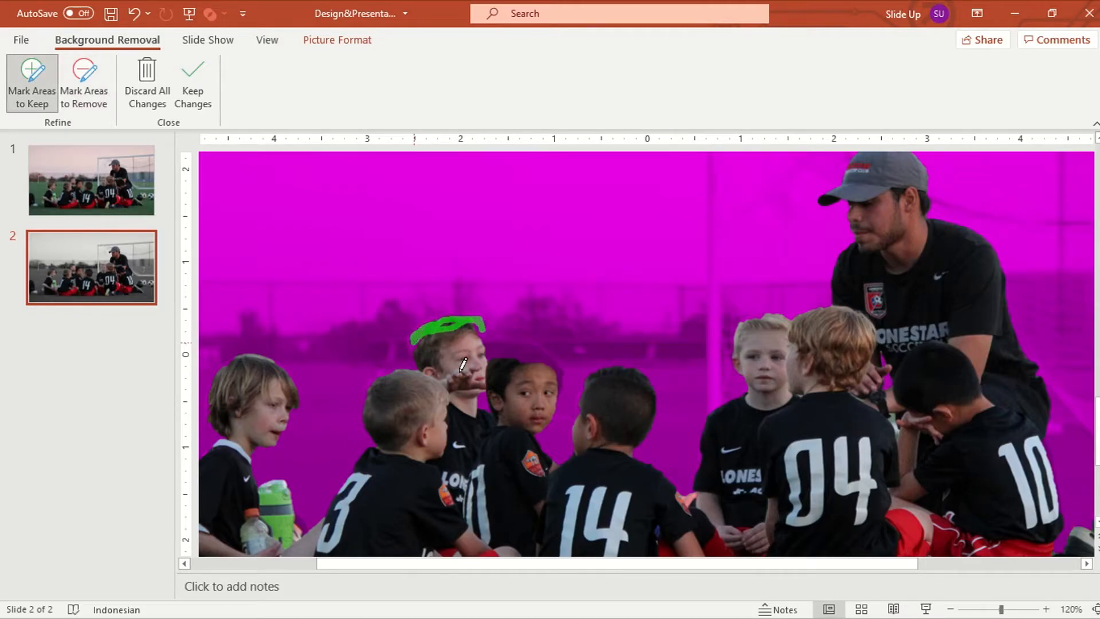
drag(482, 338, 473, 316)
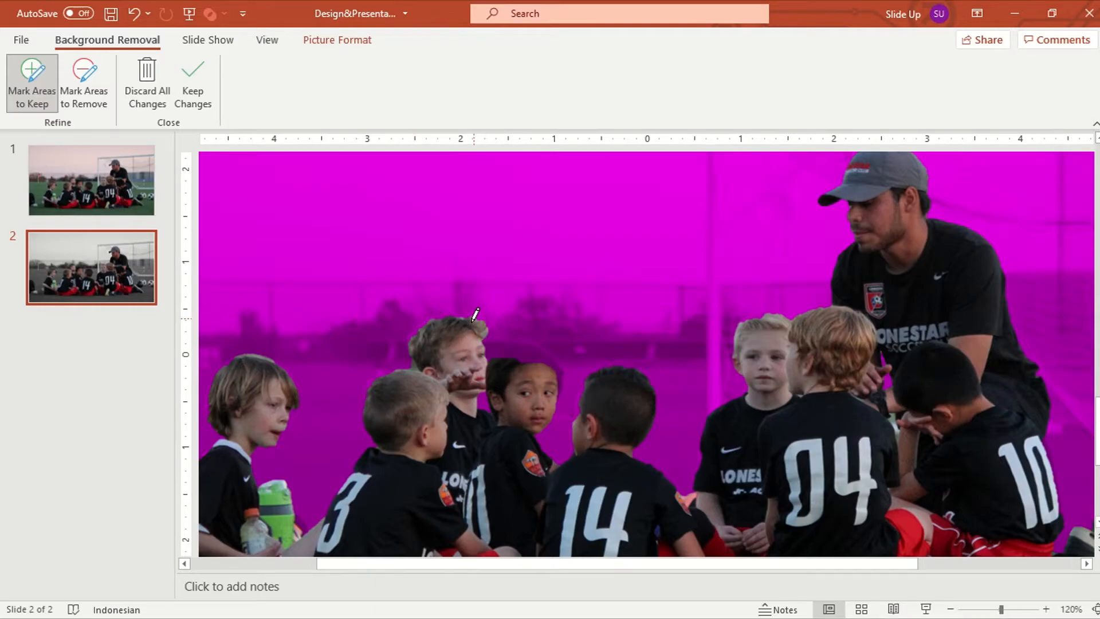
drag(481, 335, 476, 312)
mouse_move(494, 360)
mouse_down()
mouse_move(561, 370)
mouse_move(559, 390)
mouse_up()
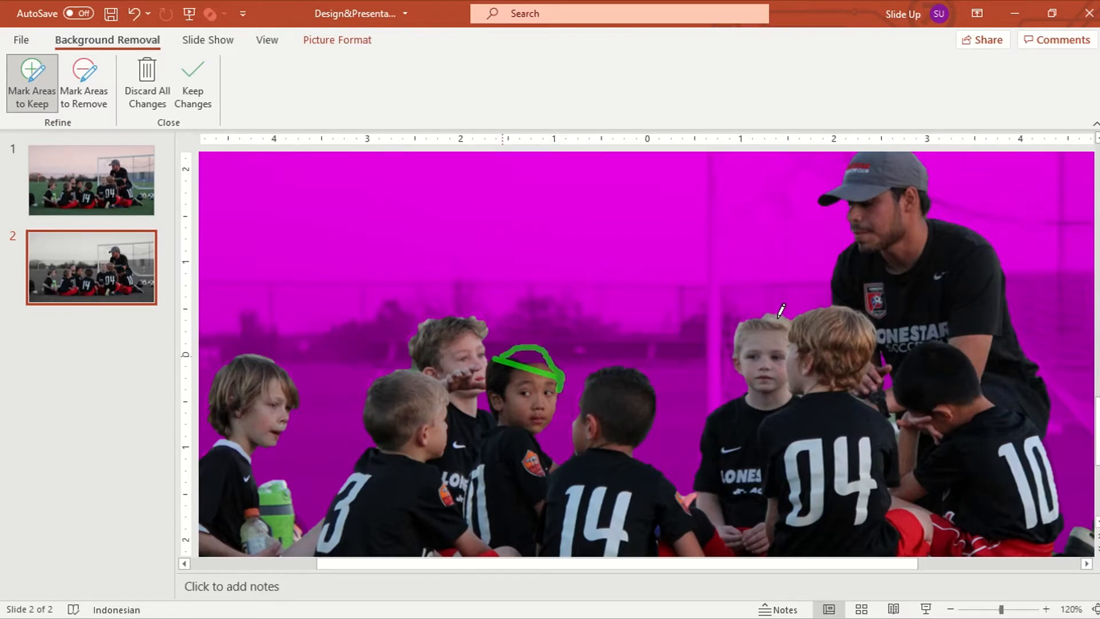
drag(787, 311, 741, 327)
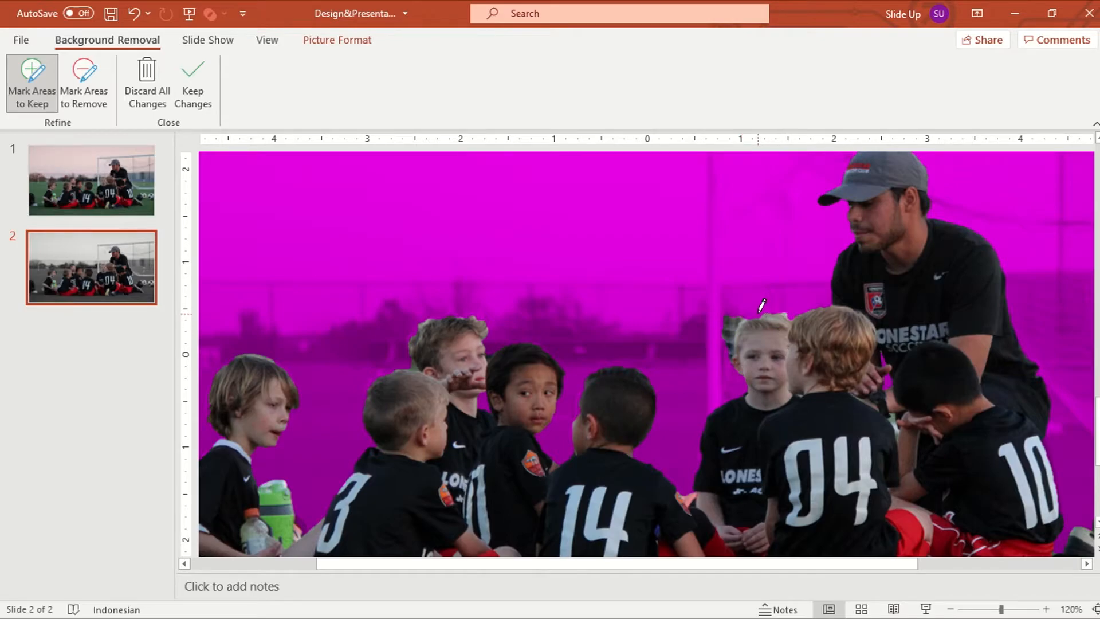
drag(757, 312, 767, 331)
Step: Mark the black ball beside the kneeling boy's shoe as an area to remove
click(85, 77)
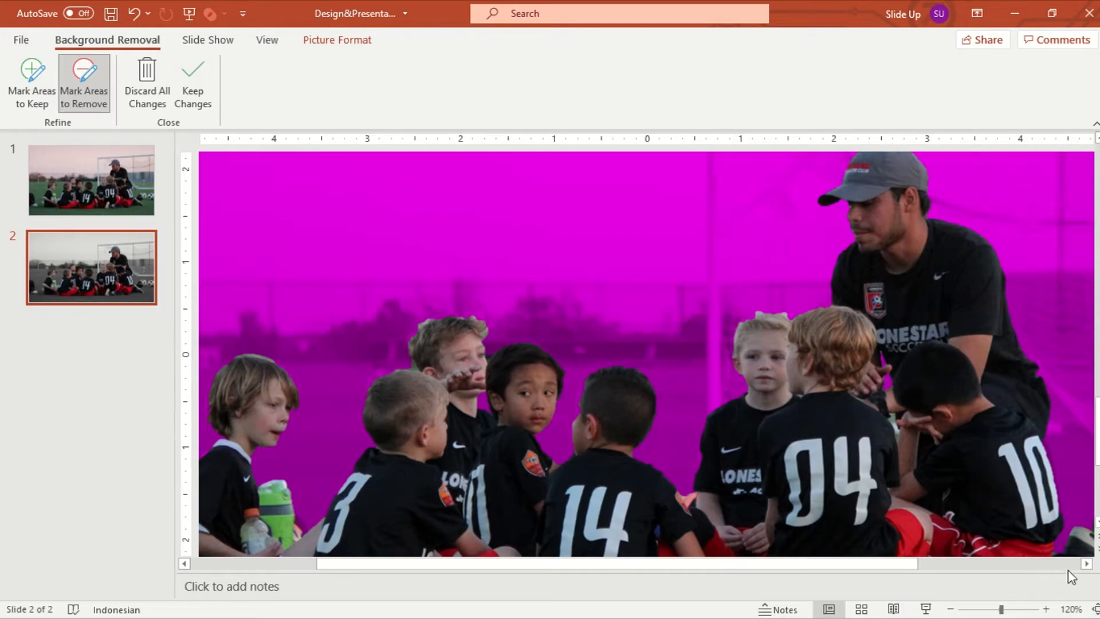
click(951, 609)
click(951, 609)
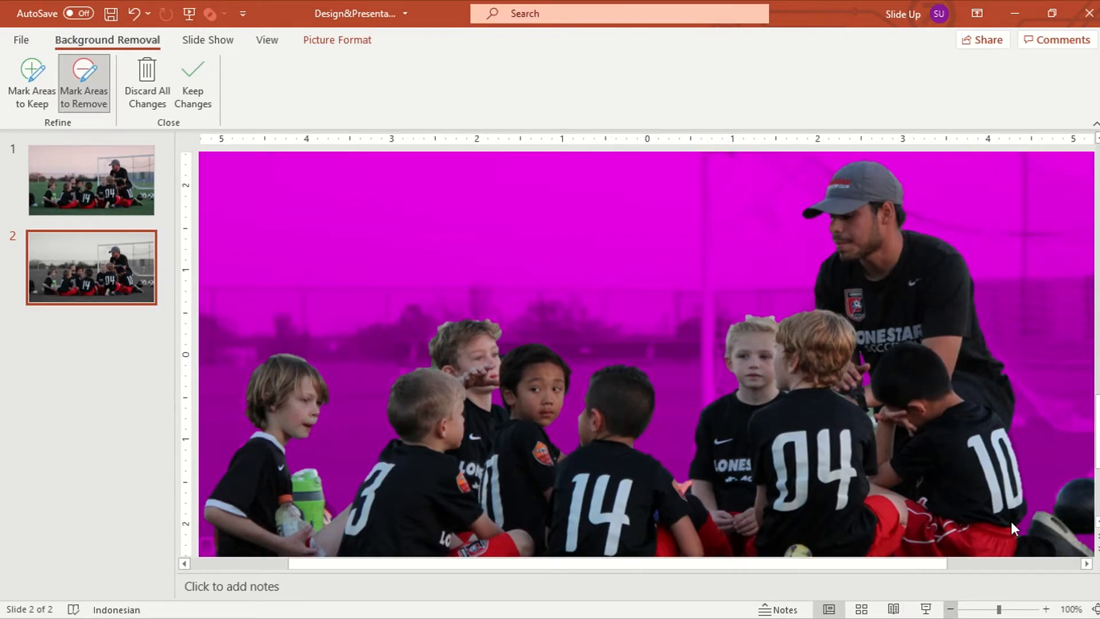
scroll(1012, 522, down, 2)
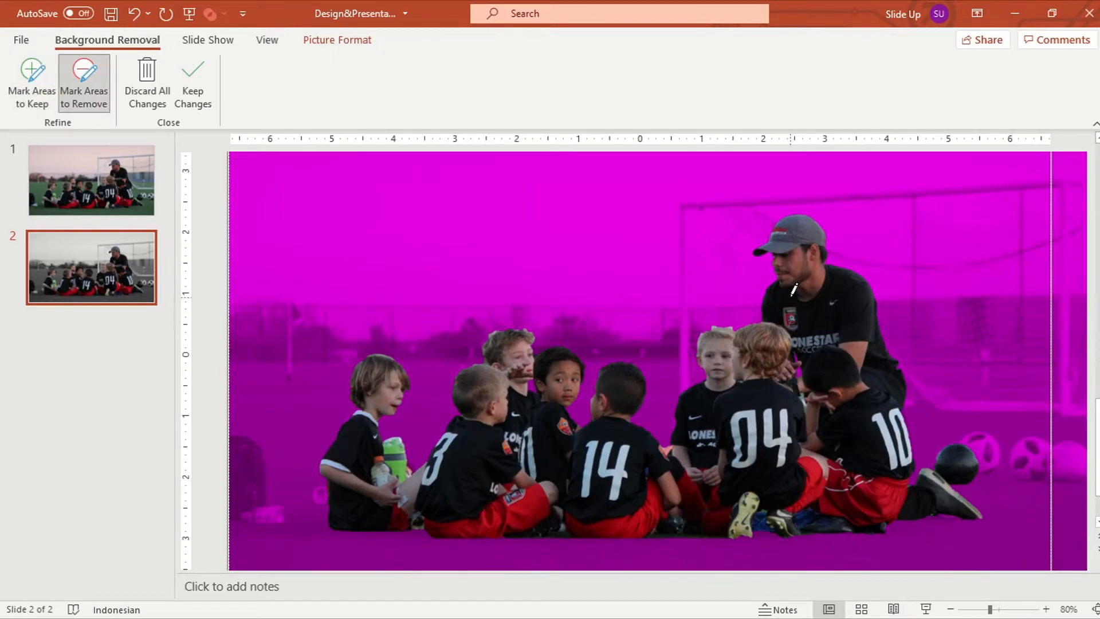
drag(962, 424, 951, 444)
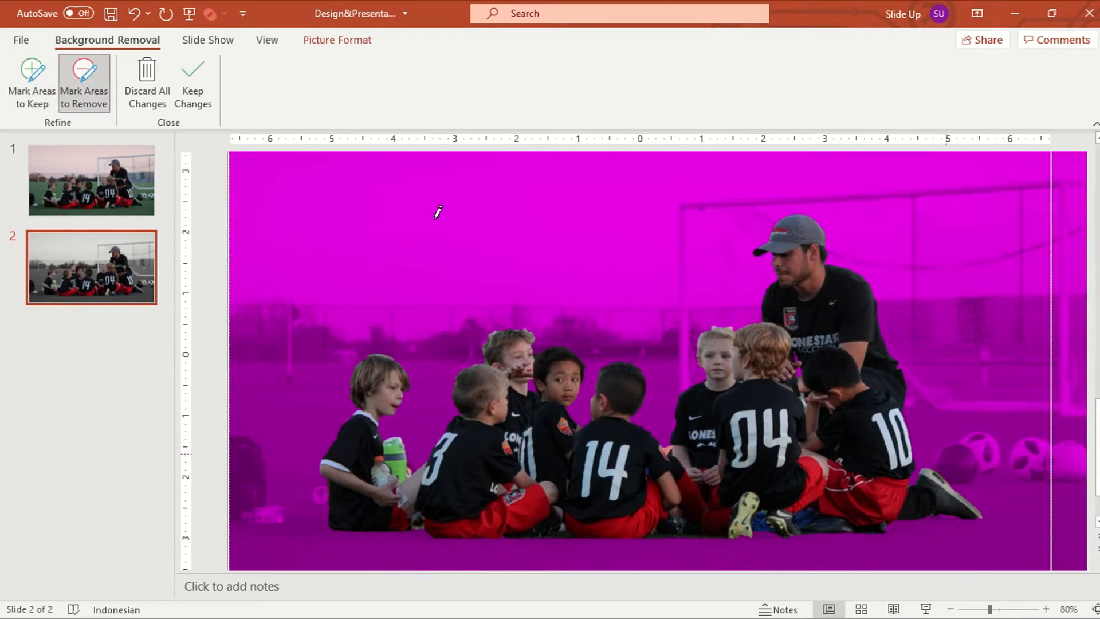
Step: Mark the leftover patches beside the blond boy's head and on the ground beneath the seated boys for removal
drag(736, 325, 733, 317)
drag(573, 538, 553, 539)
drag(655, 537, 724, 541)
Step: Mark the shoe of the boy in shirt 10 as an area to keep, and finish the background removal
click(32, 81)
drag(939, 515, 958, 513)
click(950, 609)
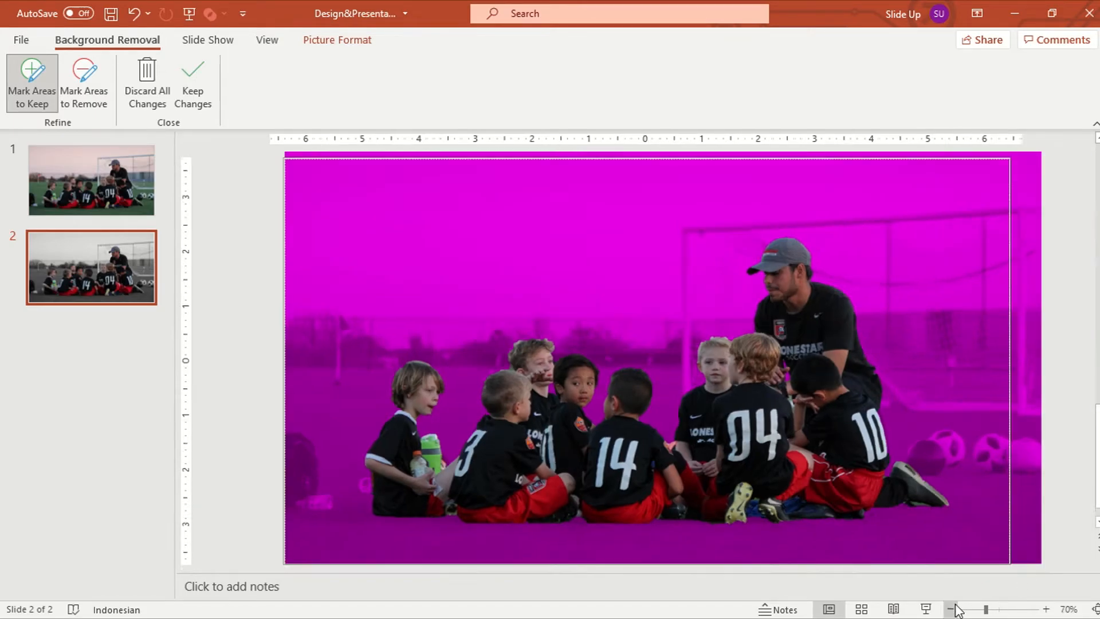
click(951, 609)
click(950, 609)
click(951, 609)
click(936, 297)
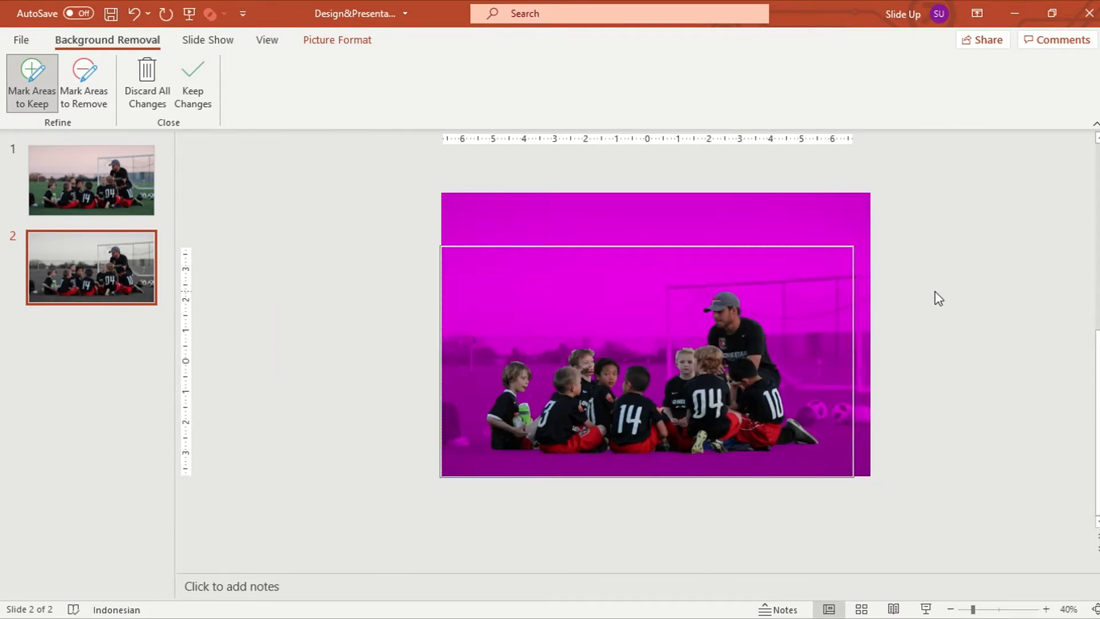
Step: Set the contrast of the cut-out team picture to 40% in its picture corrections
click(716, 368)
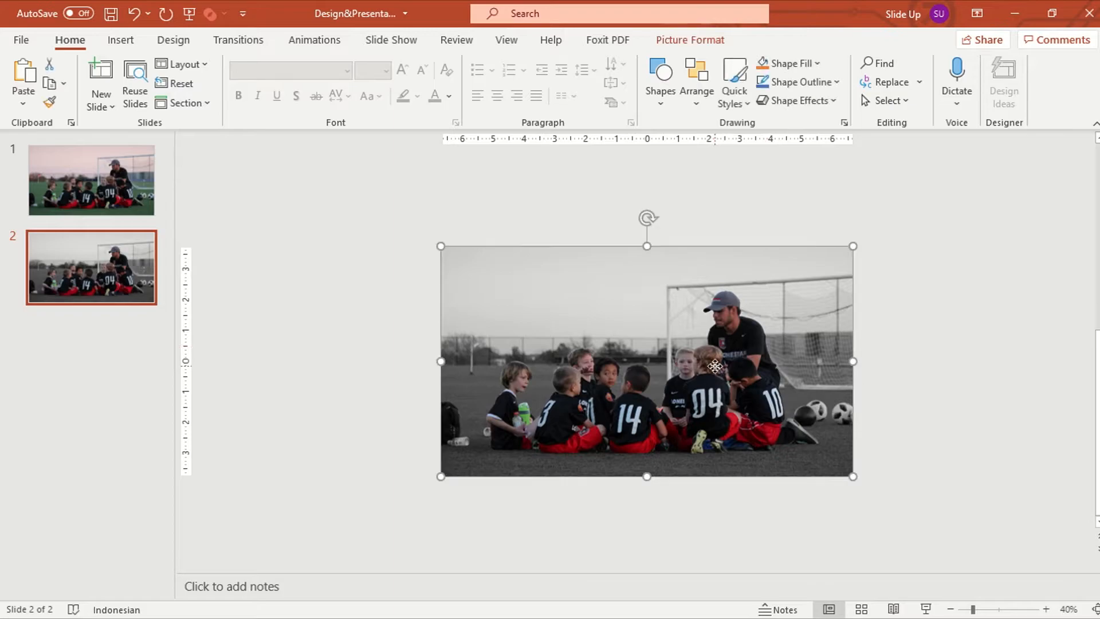
right_click(716, 367)
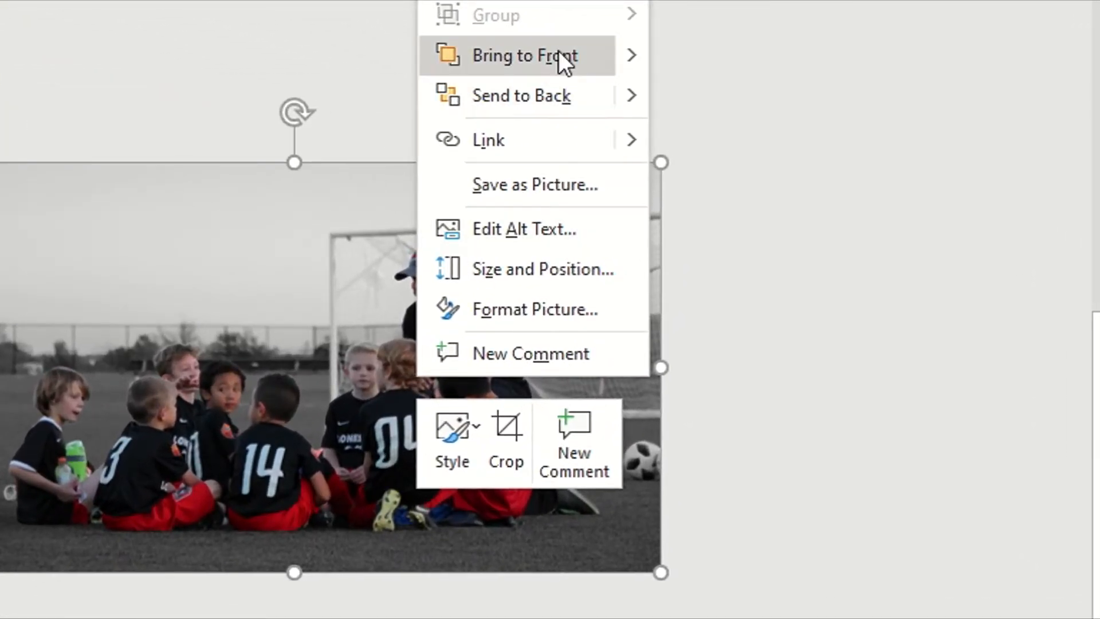
click(558, 309)
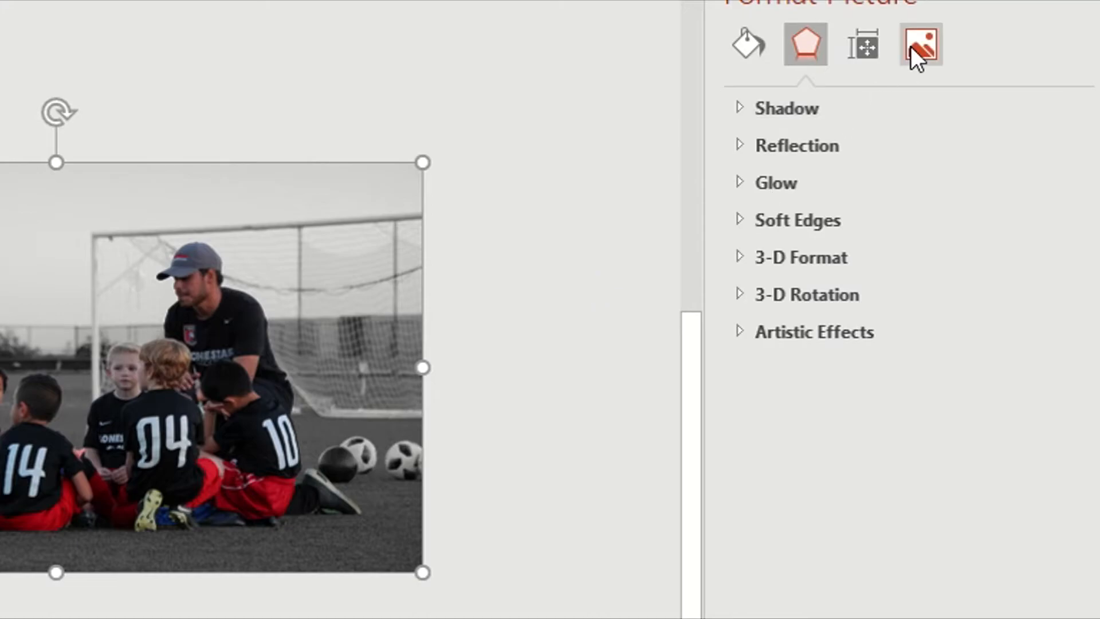
click(911, 47)
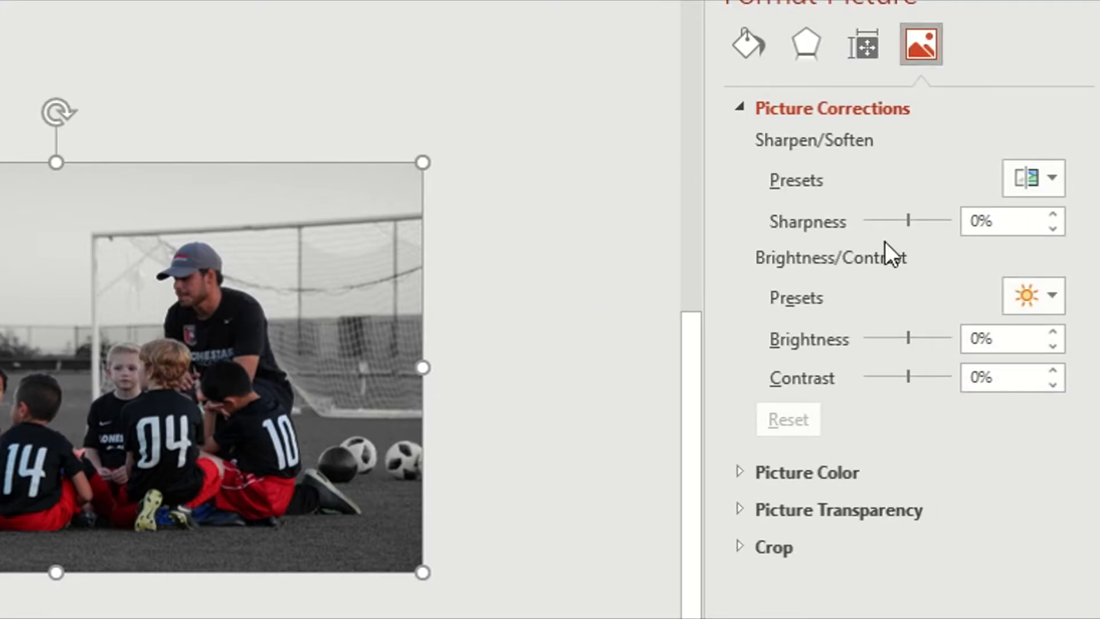
click(973, 379)
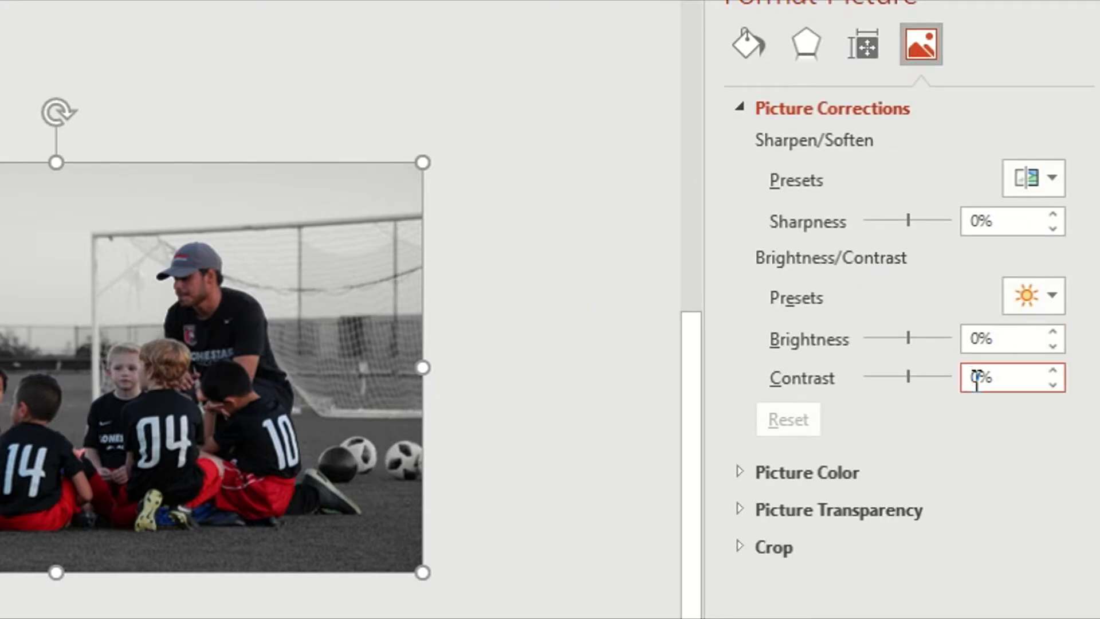
click(973, 380)
text(4)
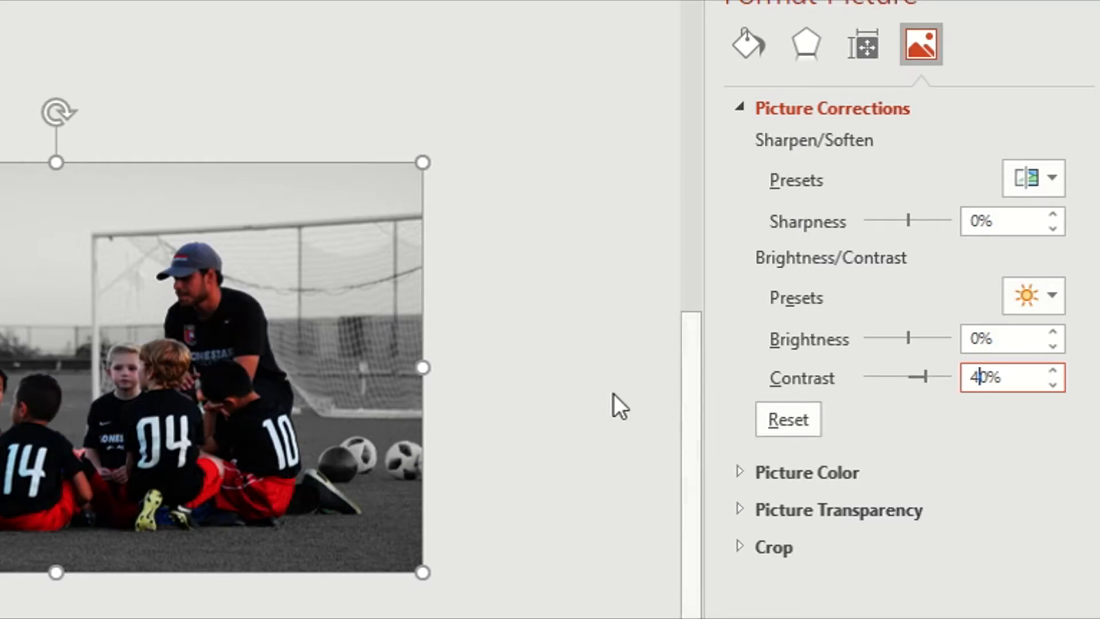
click(584, 401)
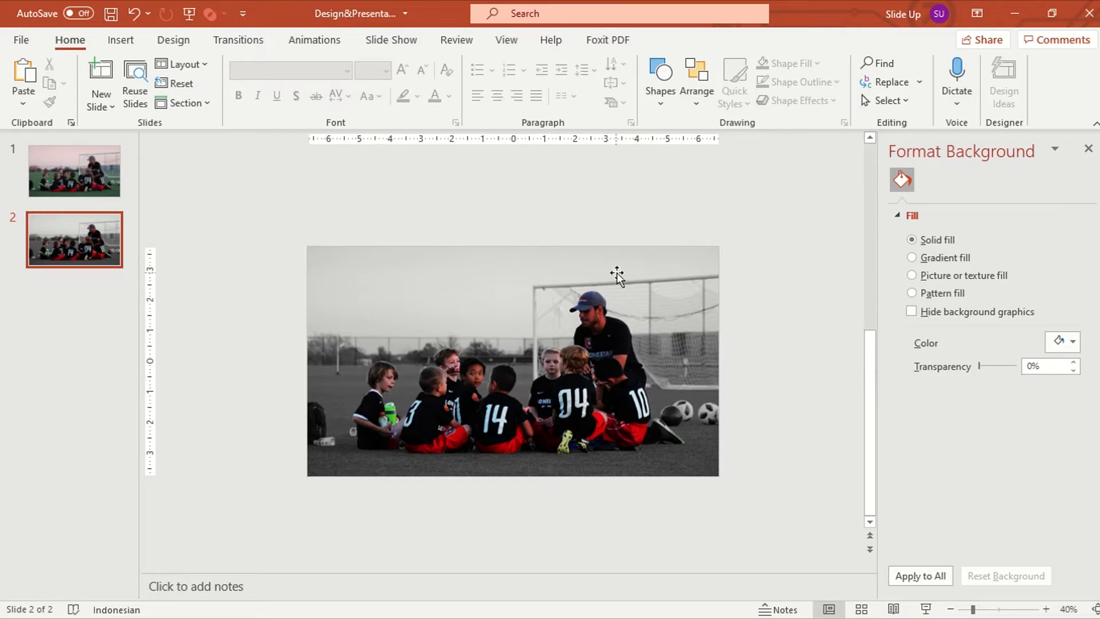
Step: Add a text box reading GET READY in the sky area of the slide
click(120, 40)
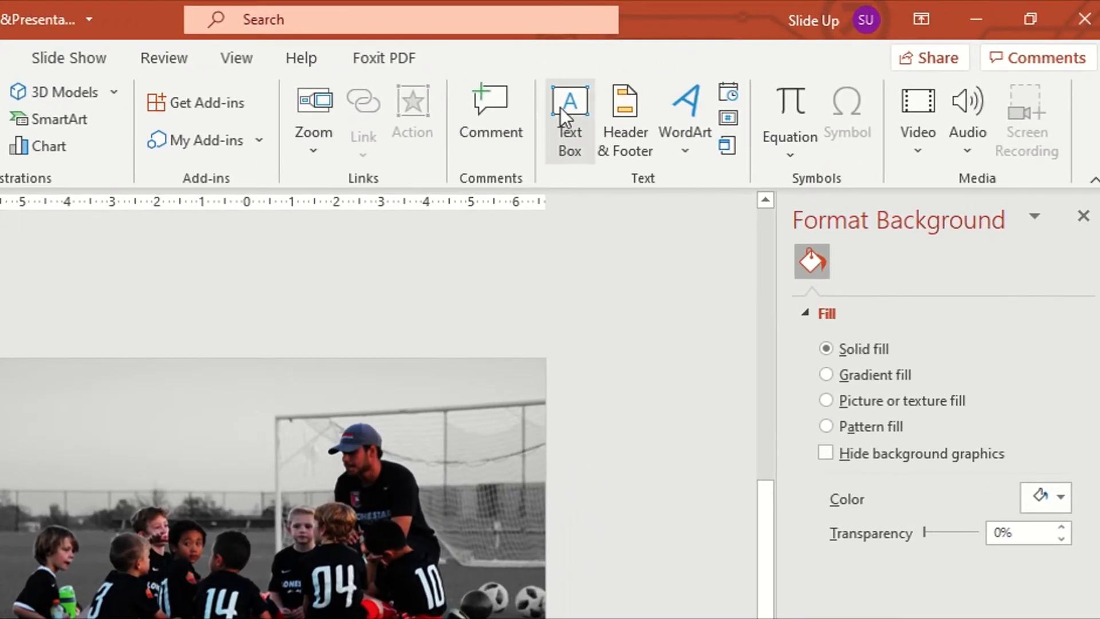
click(614, 101)
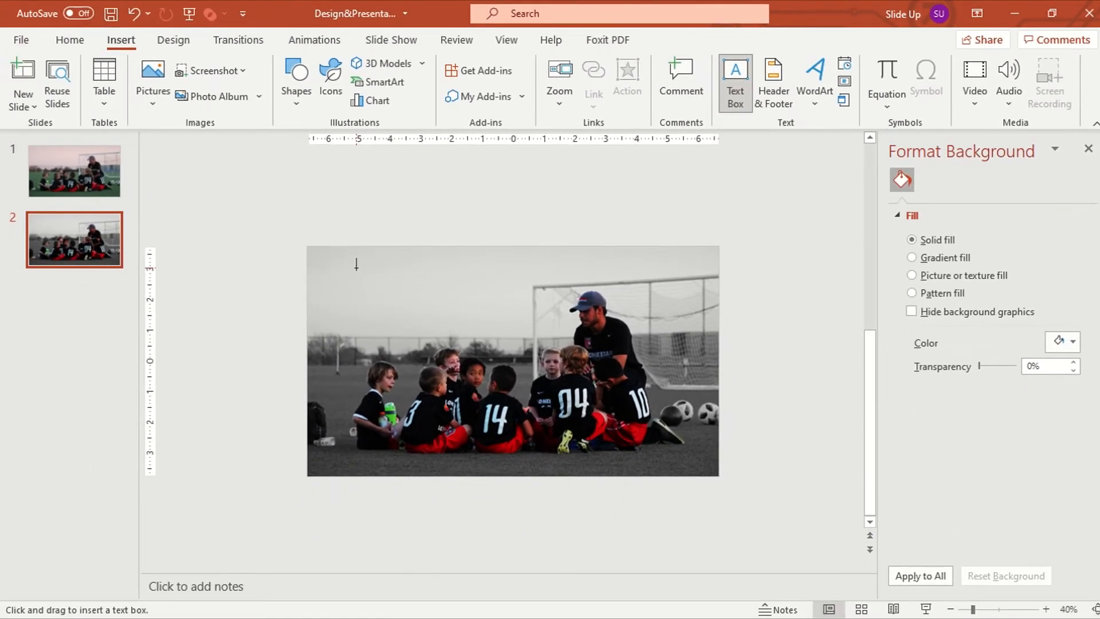
drag(17, 388, 291, 526)
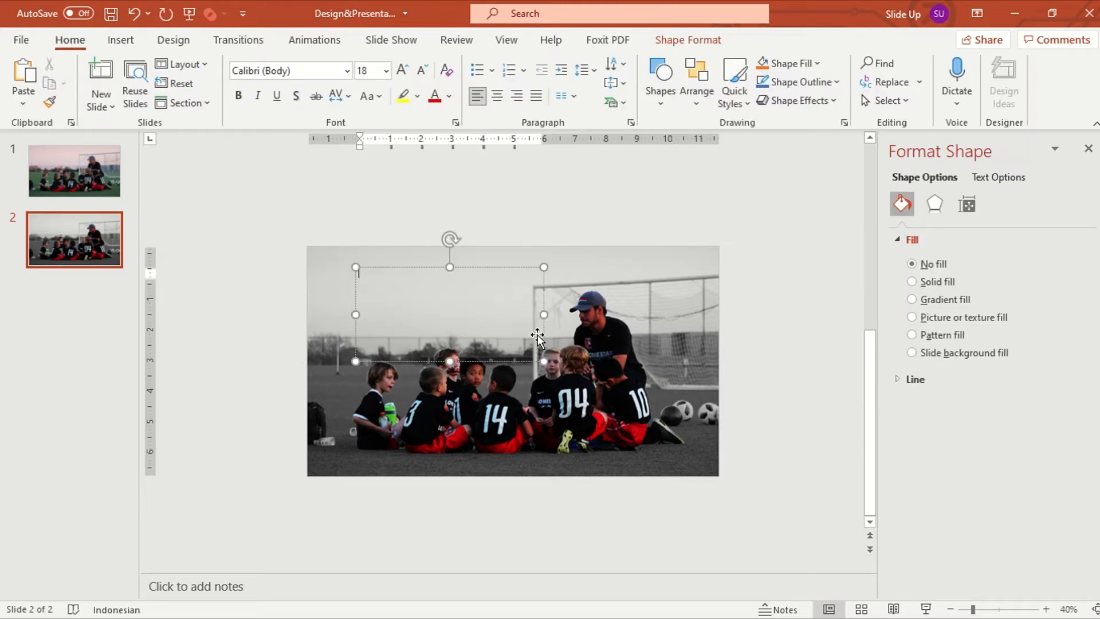
drag(537, 338, 514, 332)
text(GE)
Step: Set the GET READY text to the Aharoni font and enlarge it to 72 pt
key(ctrl+a)
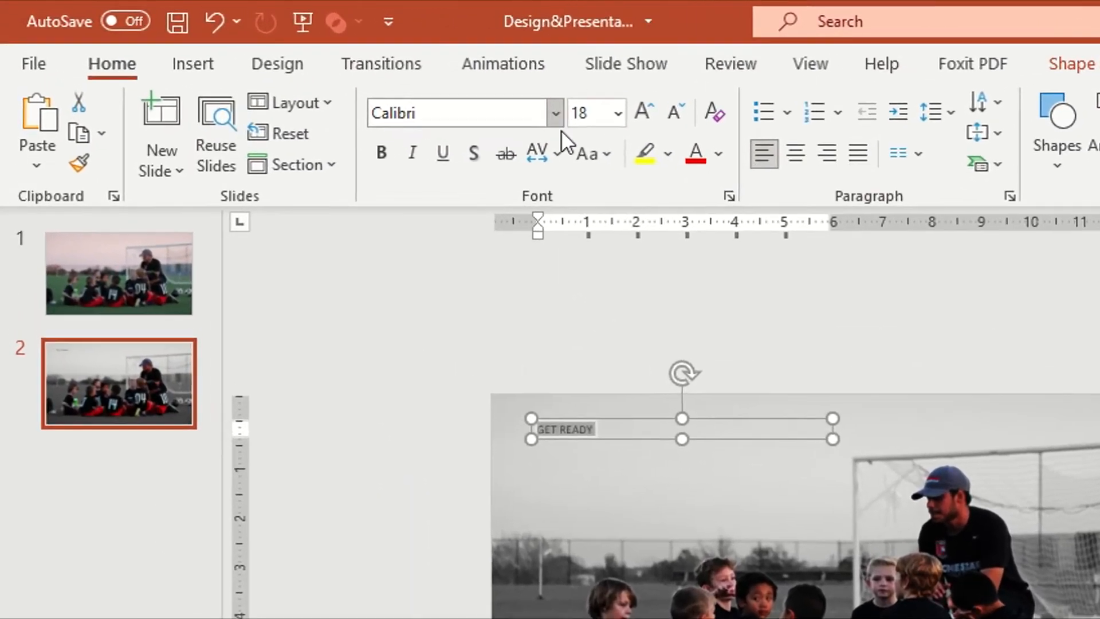
click(380, 77)
click(640, 400)
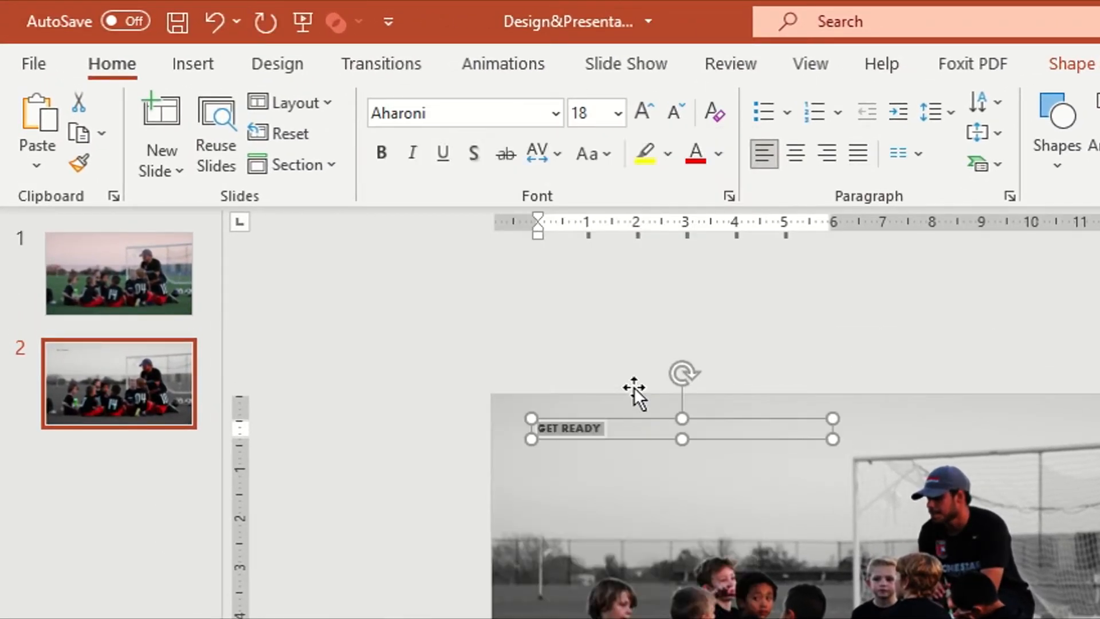
click(646, 110)
click(645, 110)
click(646, 110)
click(646, 110)
click(646, 110)
click(646, 110)
click(646, 110)
click(645, 108)
click(645, 109)
click(645, 109)
click(645, 109)
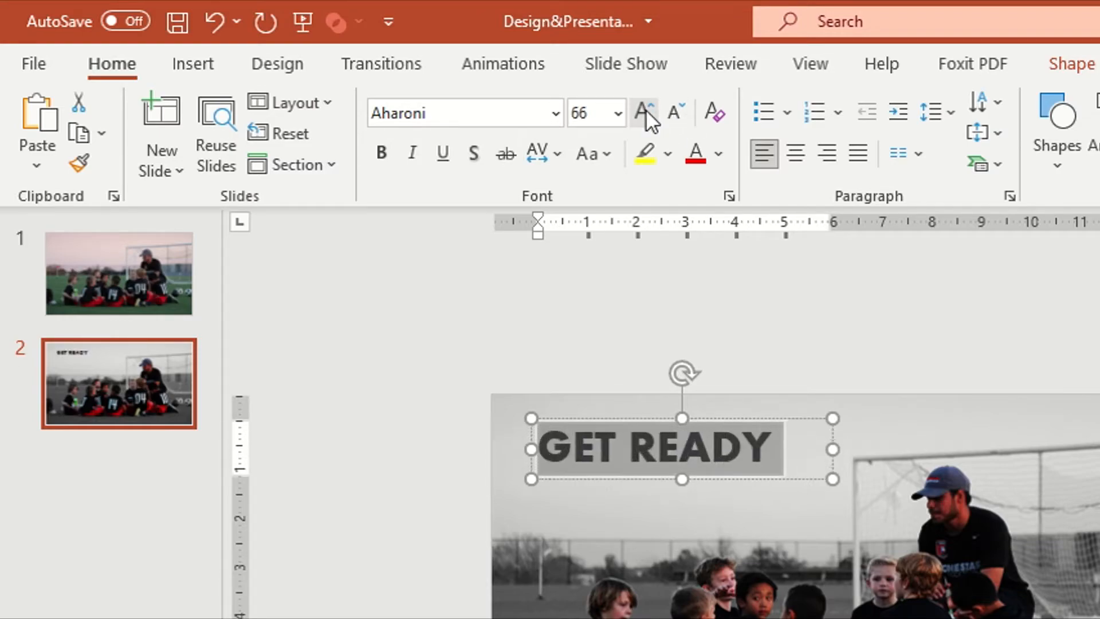
click(645, 109)
Step: Set the title's character spacing to Loose and increase its font size to 80
click(538, 161)
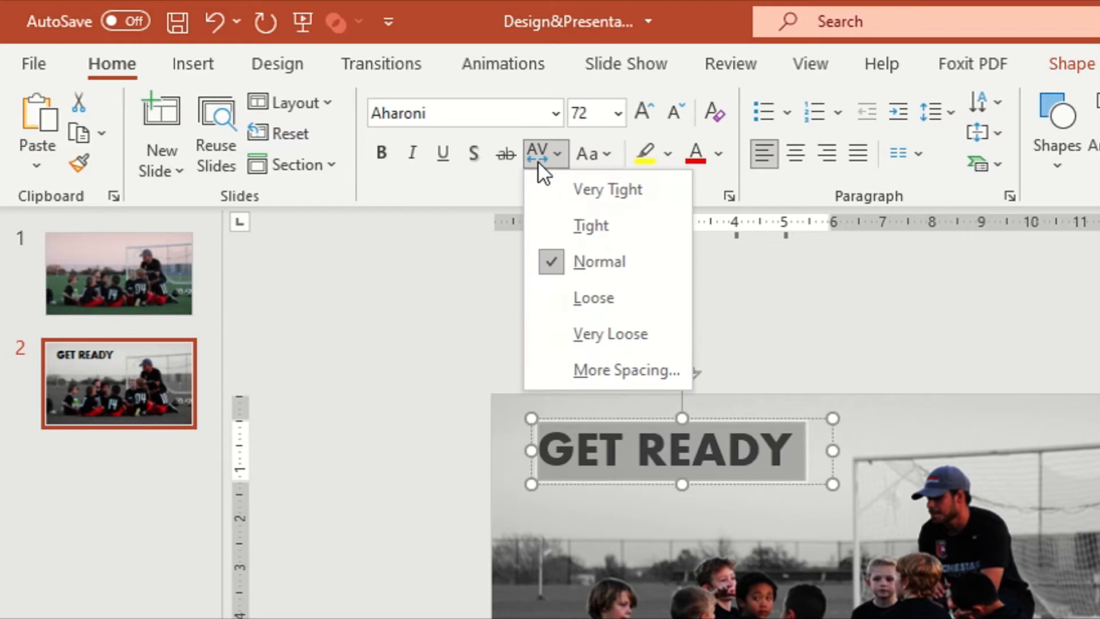
click(660, 296)
click(815, 514)
key(ctrl+shift+period)
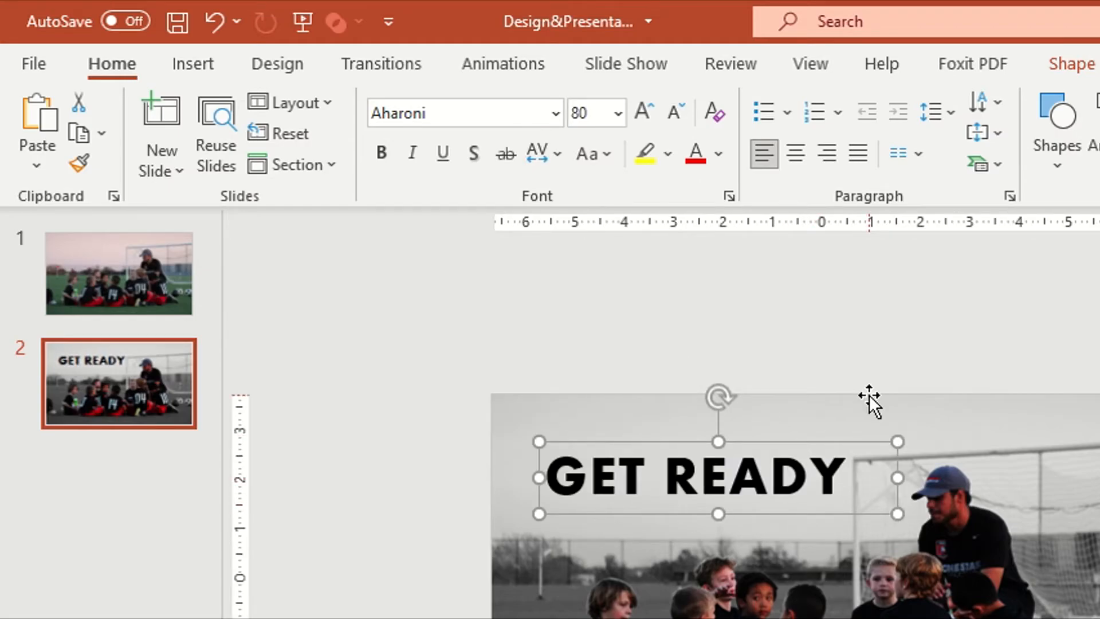
Step: Colour the GET READY text with the dark red sampled by Eyedropper from a boy's shorts, RGB(194,4,9)
click(719, 153)
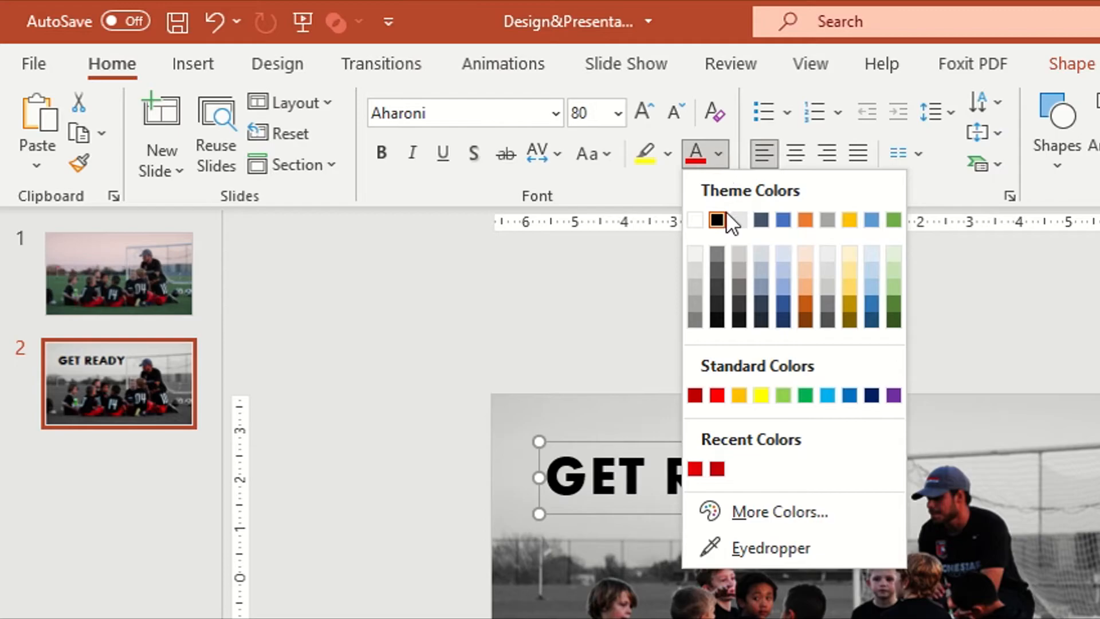
click(767, 547)
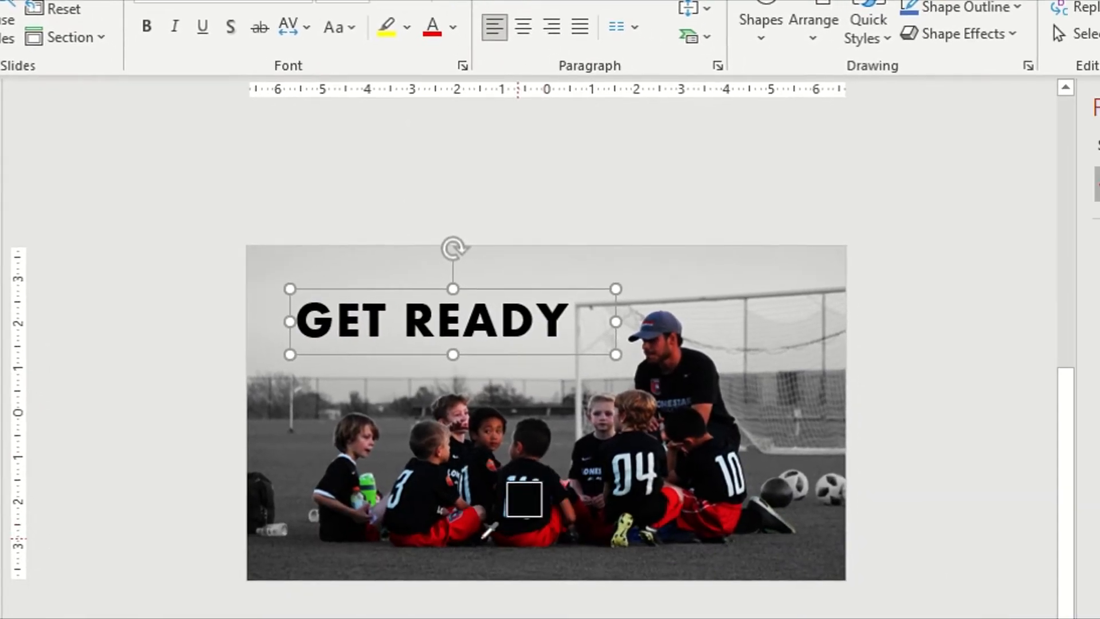
mouse_move(480, 506)
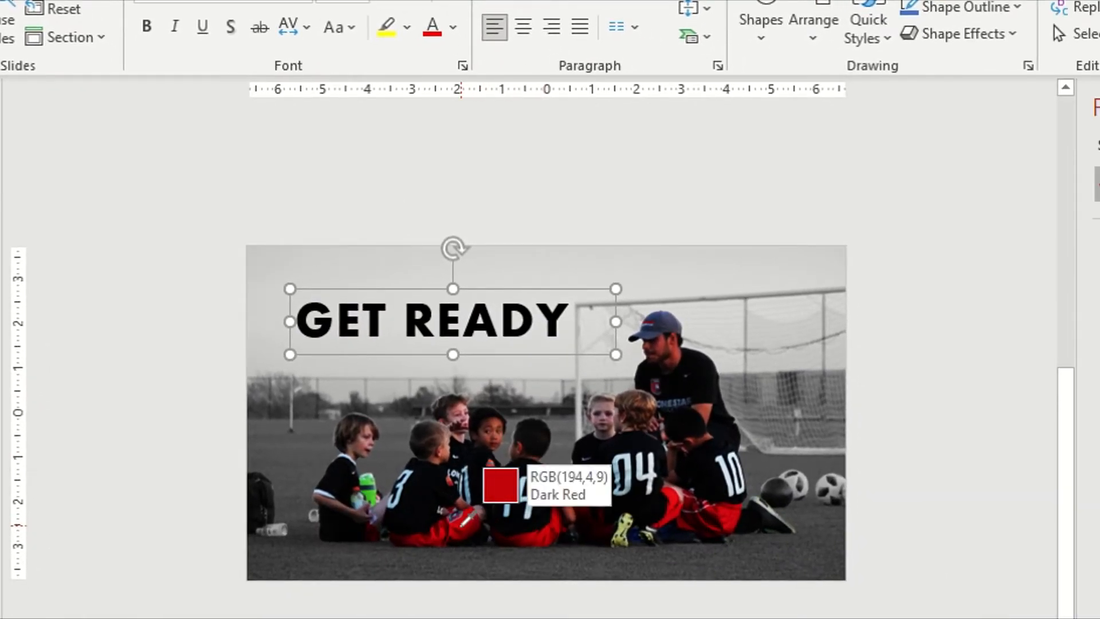
click(481, 504)
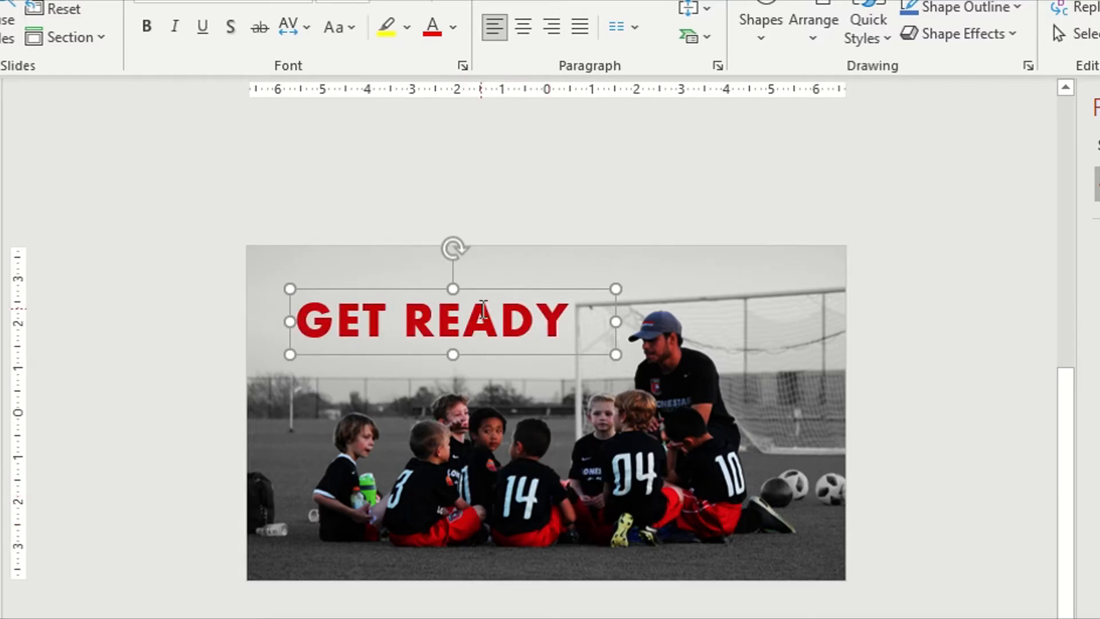
Step: Brighten the title's font colour to the custom red #F5050B
click(454, 28)
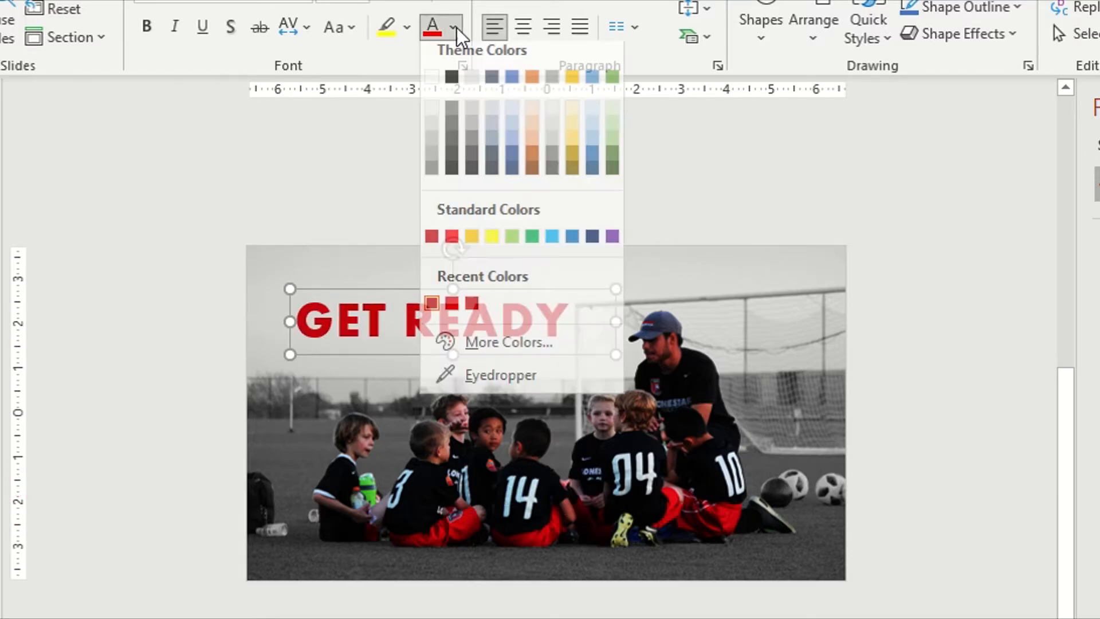
click(514, 360)
drag(677, 309, 678, 294)
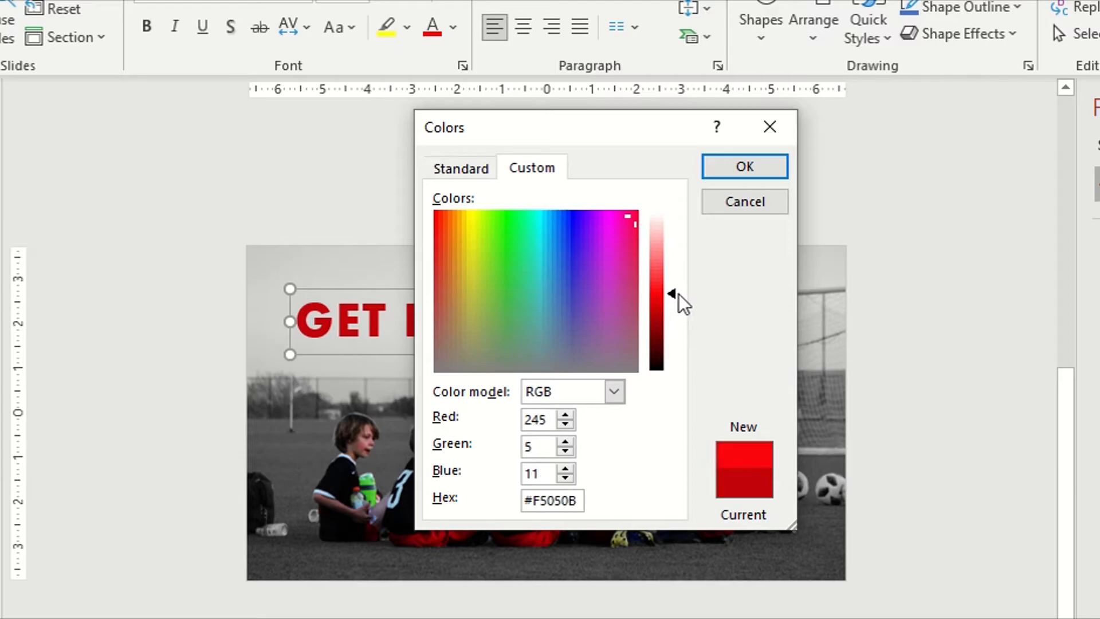
click(762, 170)
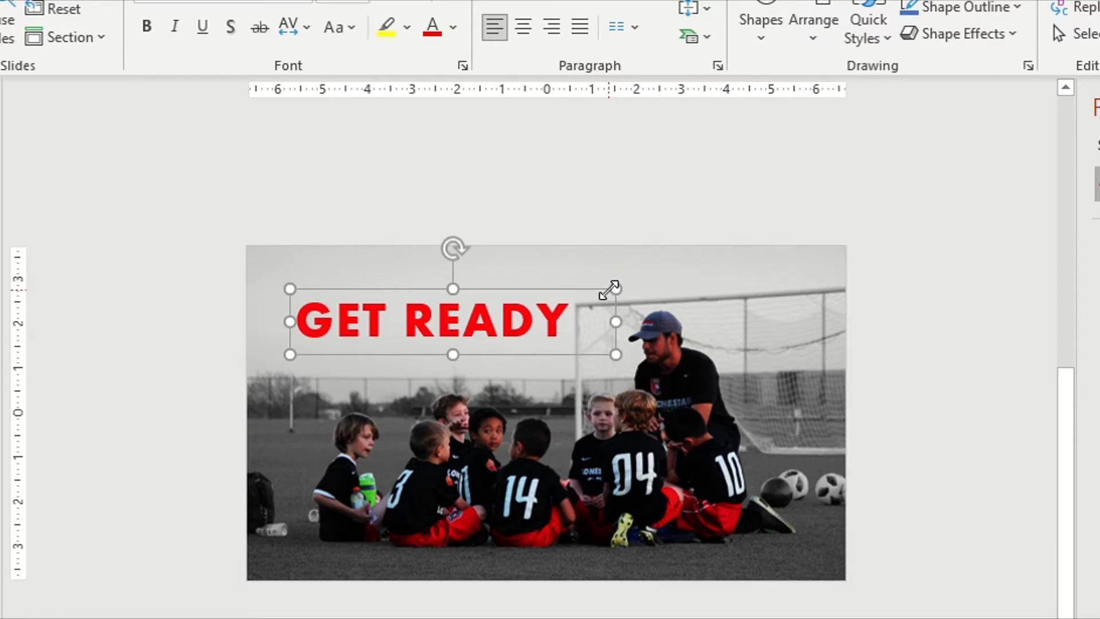
Step: Duplicate the GET READY text box and place the copy slightly above and to the right of the original
key(ctrl+v)
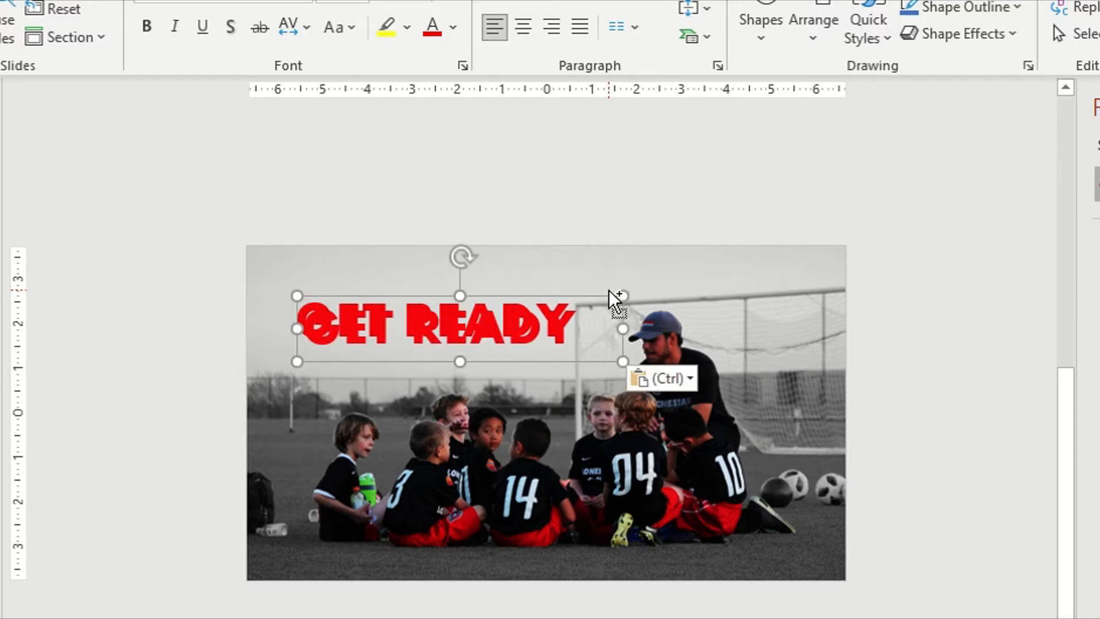
drag(583, 363, 602, 329)
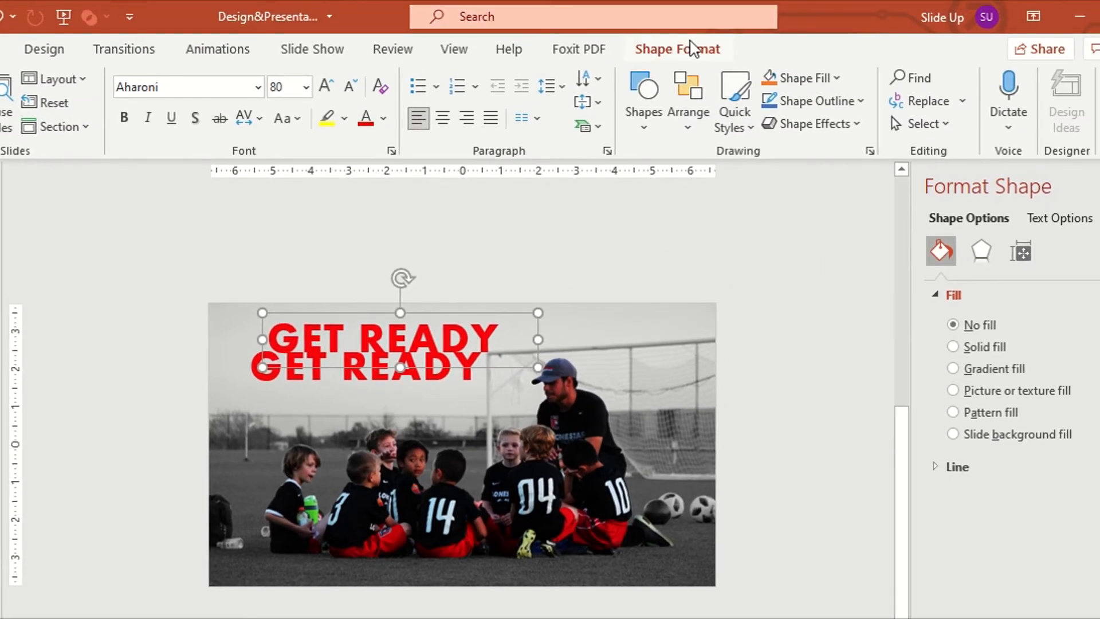
Step: Remove the text fill from the duplicated GET READY title and give its letters a black outline
click(693, 51)
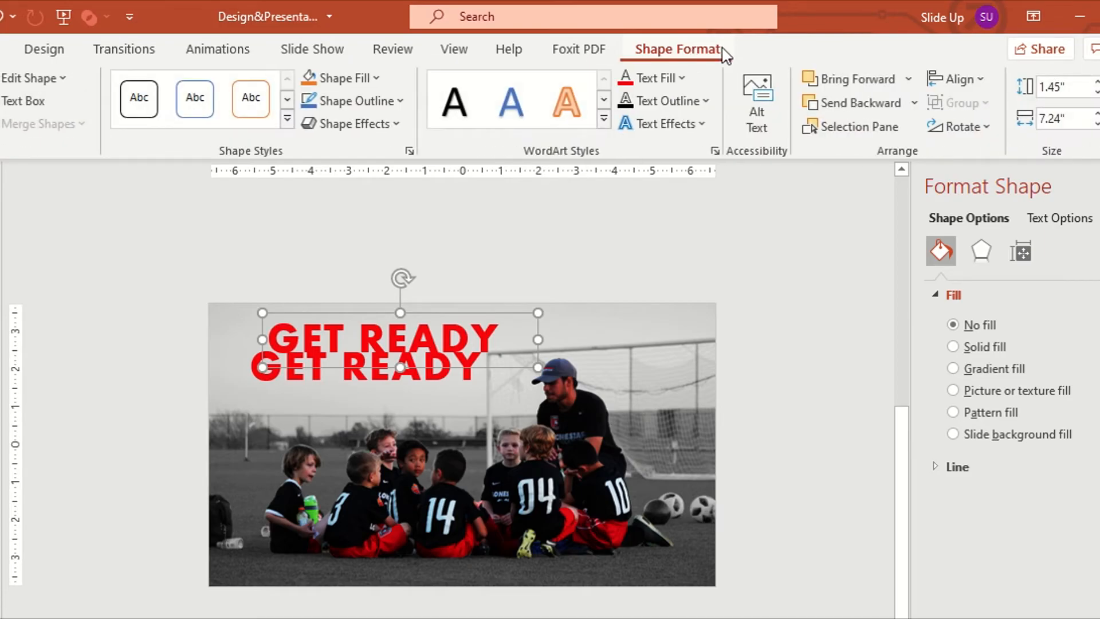
click(676, 80)
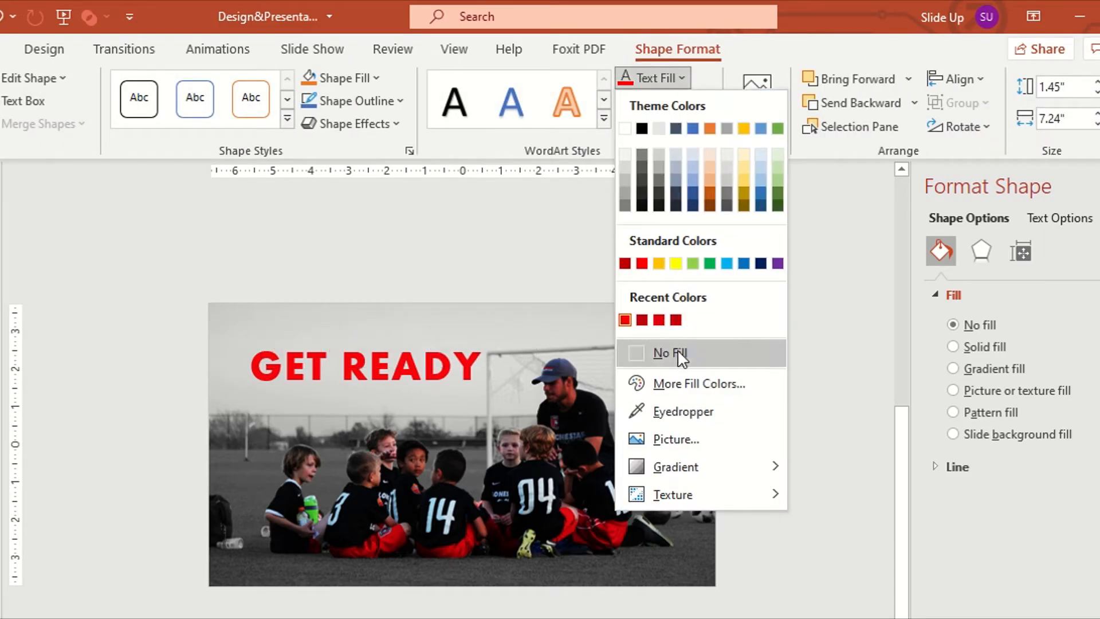
click(677, 349)
click(696, 102)
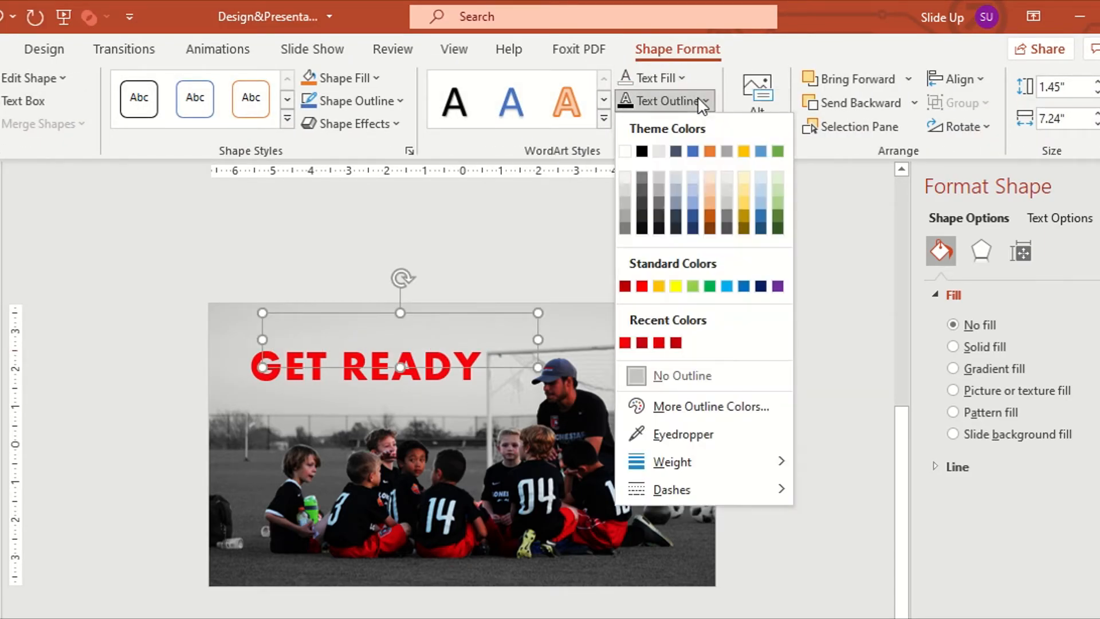
click(642, 151)
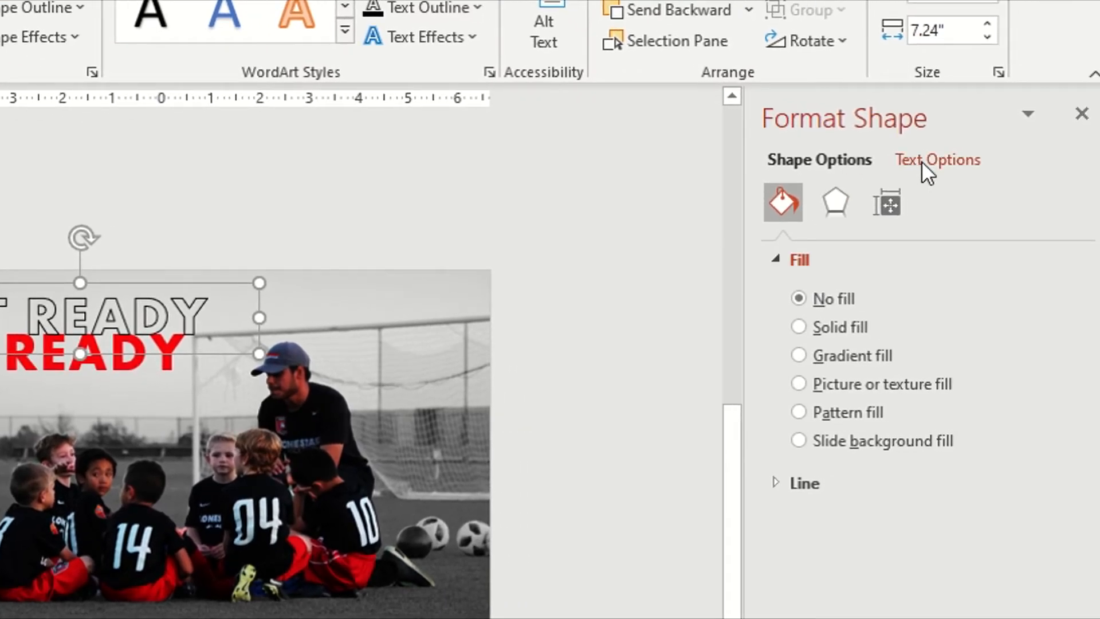
Step: Set the text outline width of the black outlined GET READY copy to 25
click(921, 160)
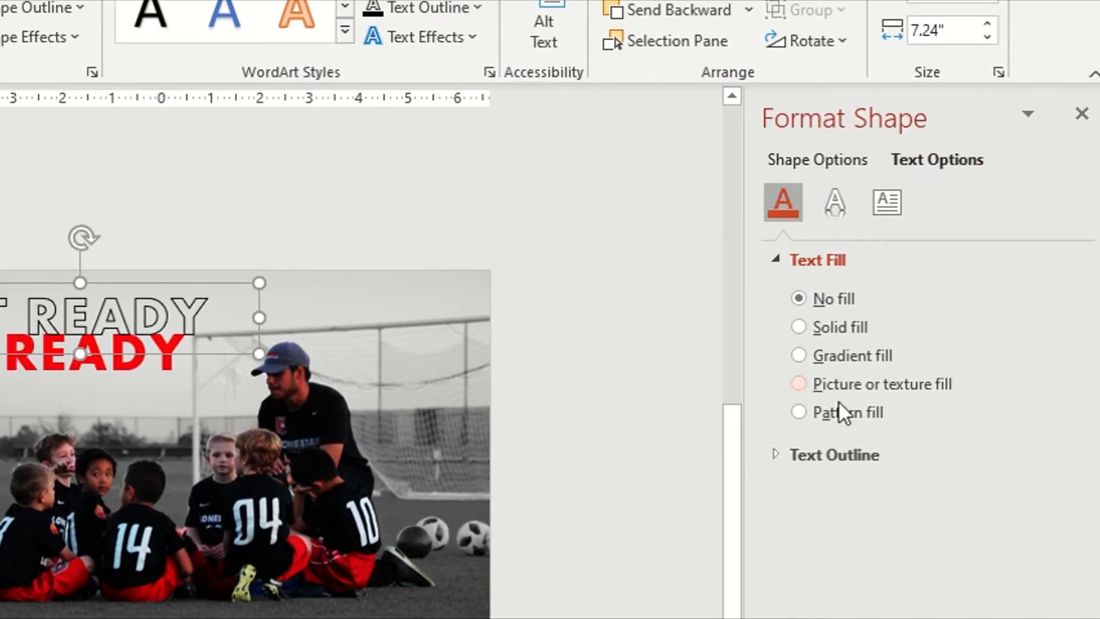
click(837, 454)
click(1015, 424)
key(BackSpace)
key(BackSpace)
key(BackSpace)
key(BackSpace)
text(25)
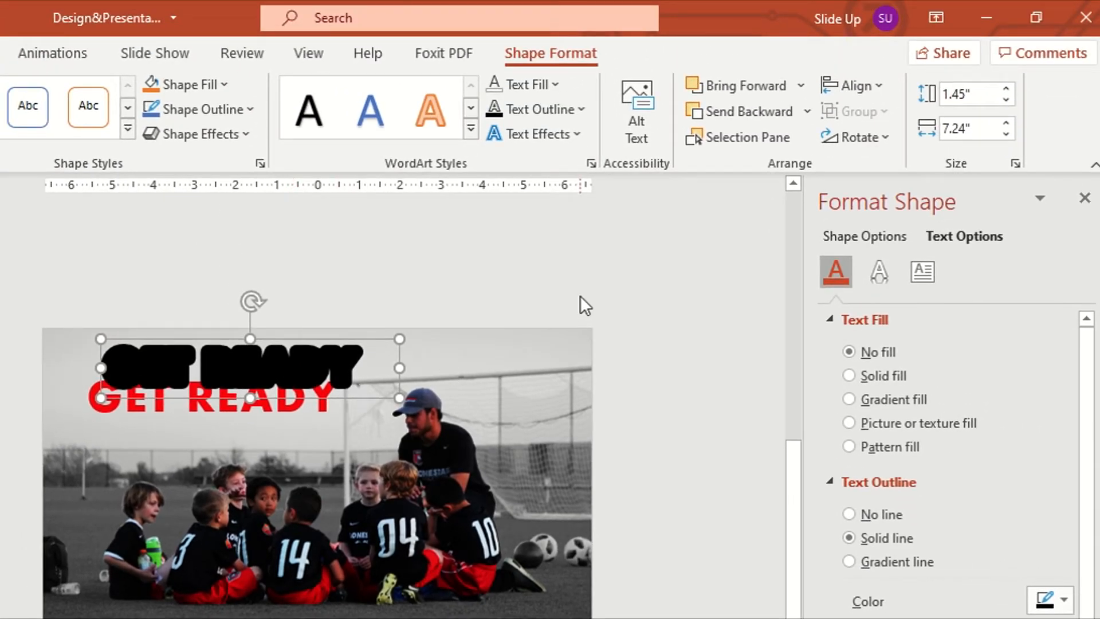
Step: Send the black outlined copy behind the red title and align the two text boxes by center and middle
click(762, 108)
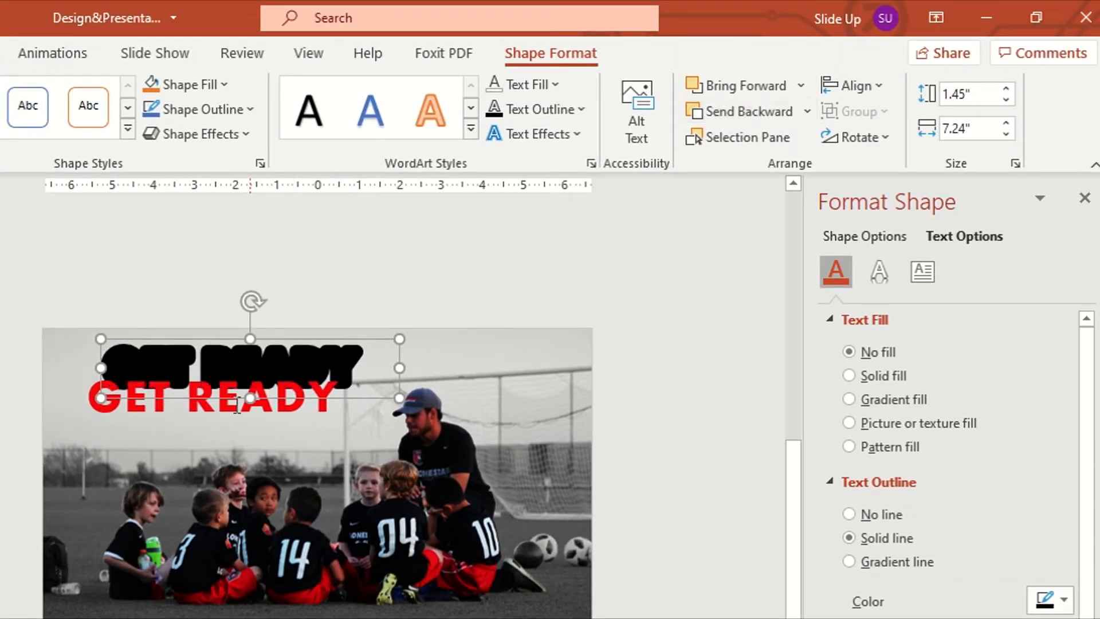
shift+click(324, 405)
click(854, 82)
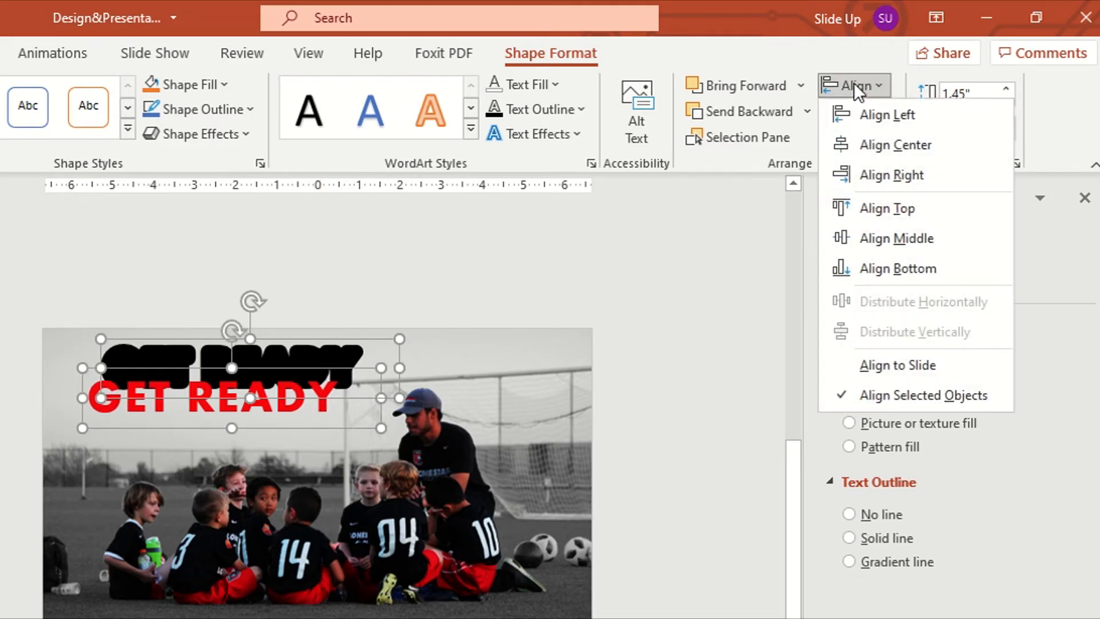
click(900, 144)
click(859, 86)
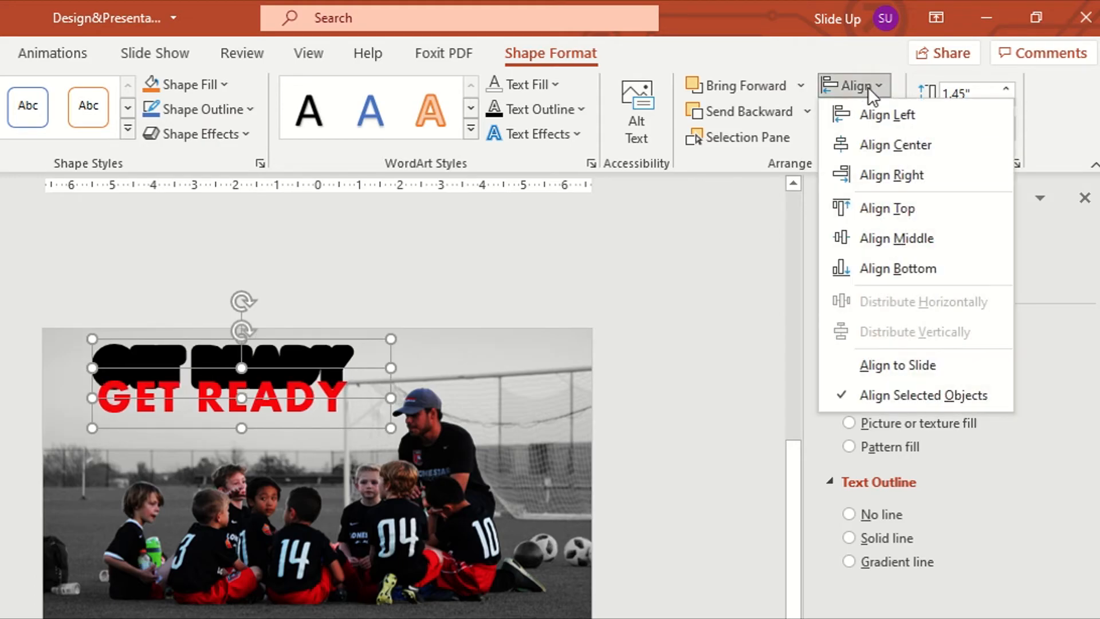
click(911, 237)
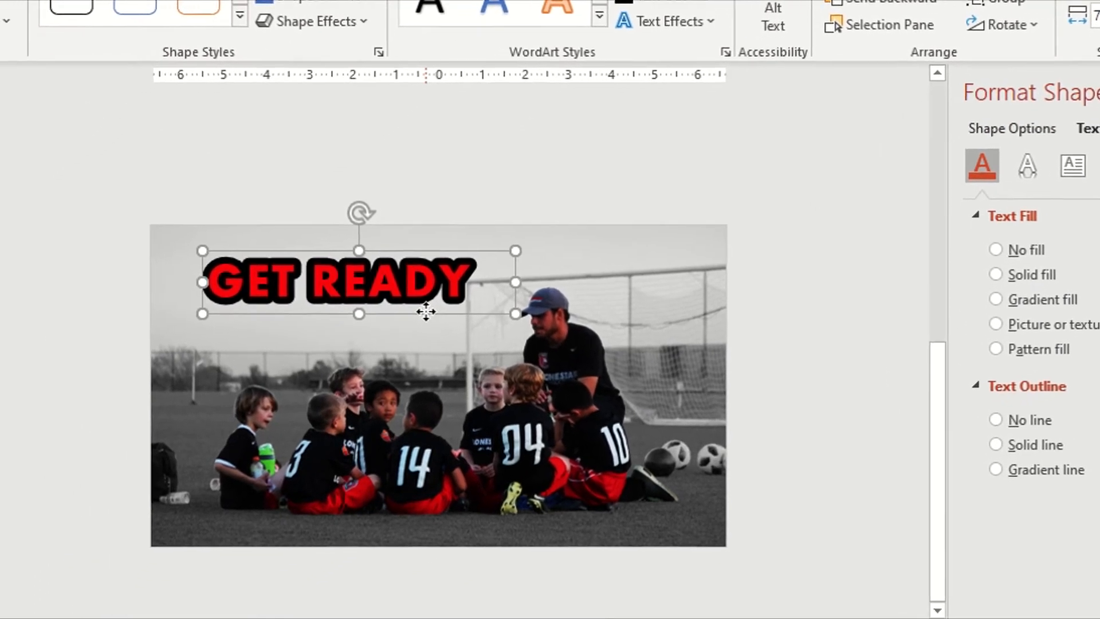
Step: Group the red title with its black outline and shift the group slightly down and to the left
drag(300, 408, 291, 417)
drag(518, 230, 526, 235)
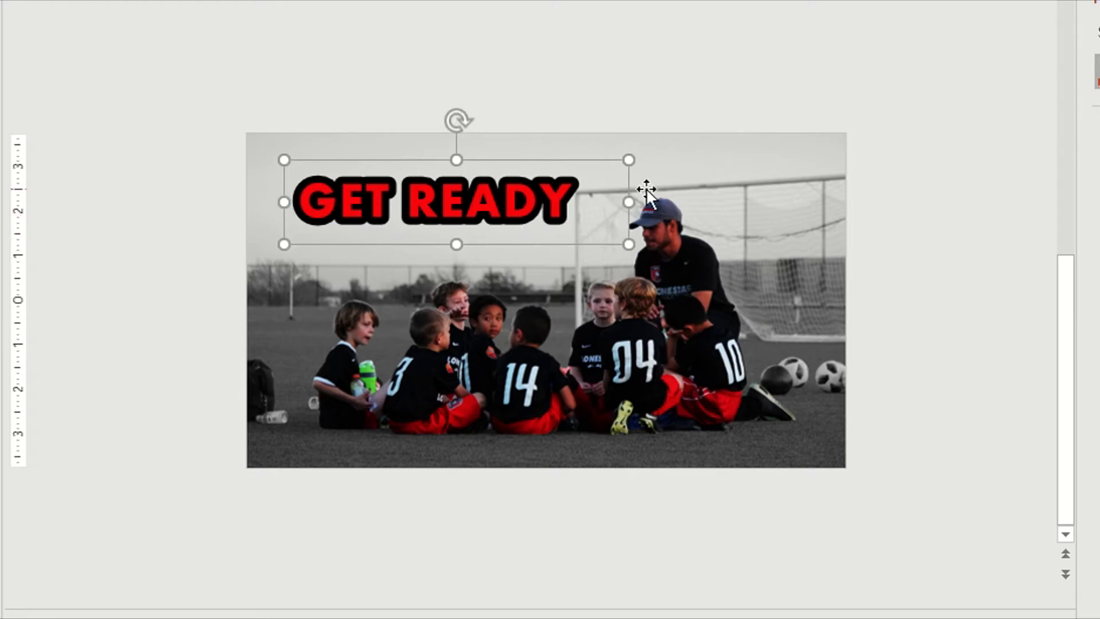
click(829, 84)
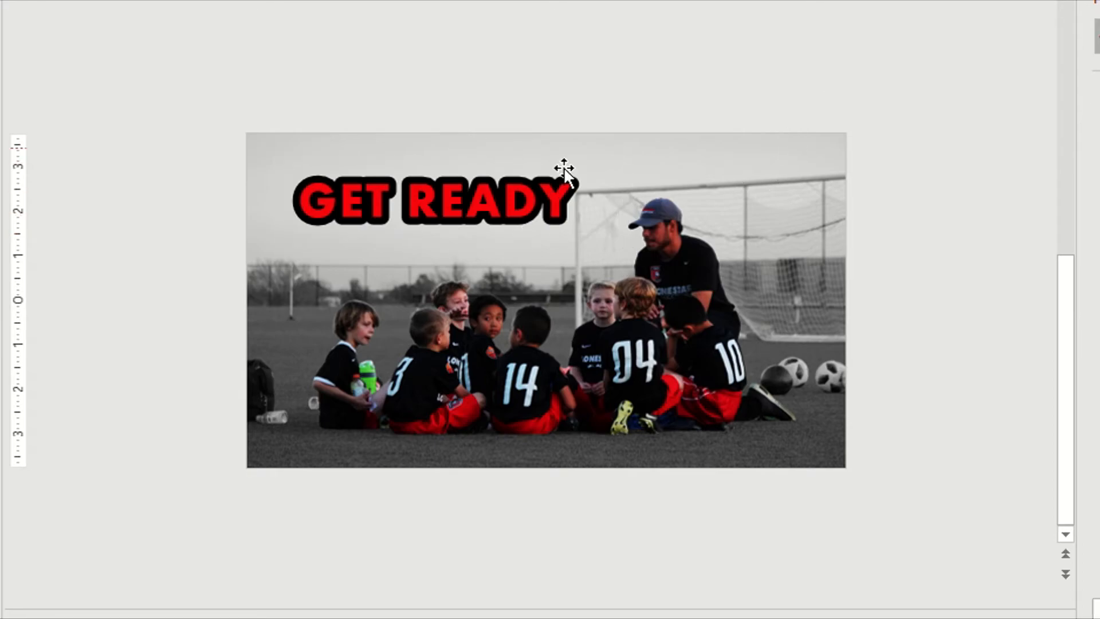
Step: Copy the red GET READY text box out of the group, paste it and place the copy directly below the title
click(504, 211)
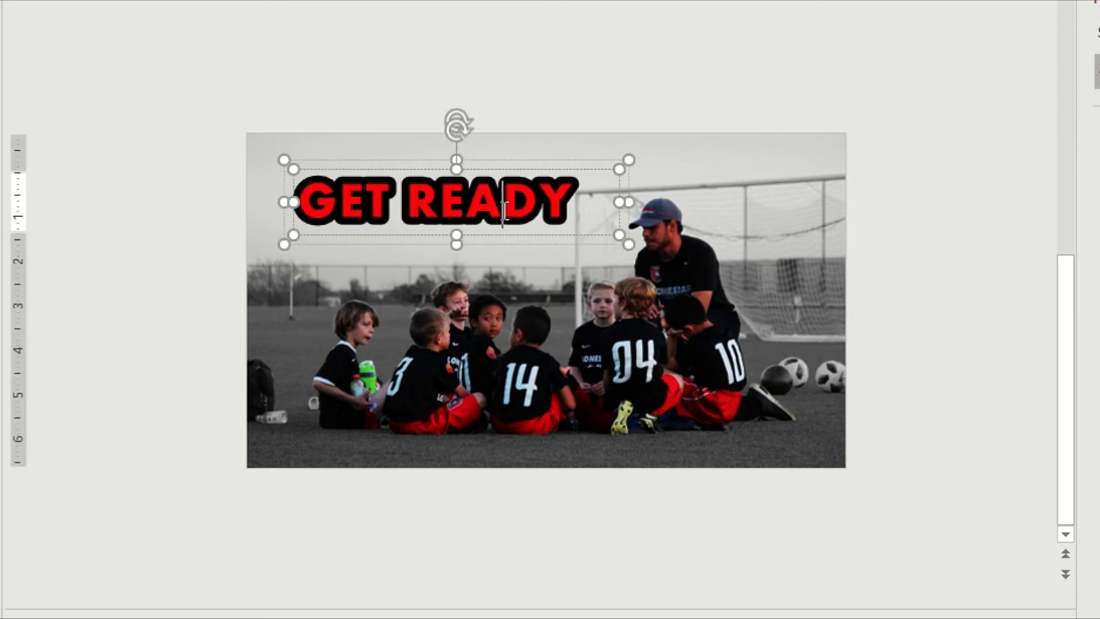
click(457, 234)
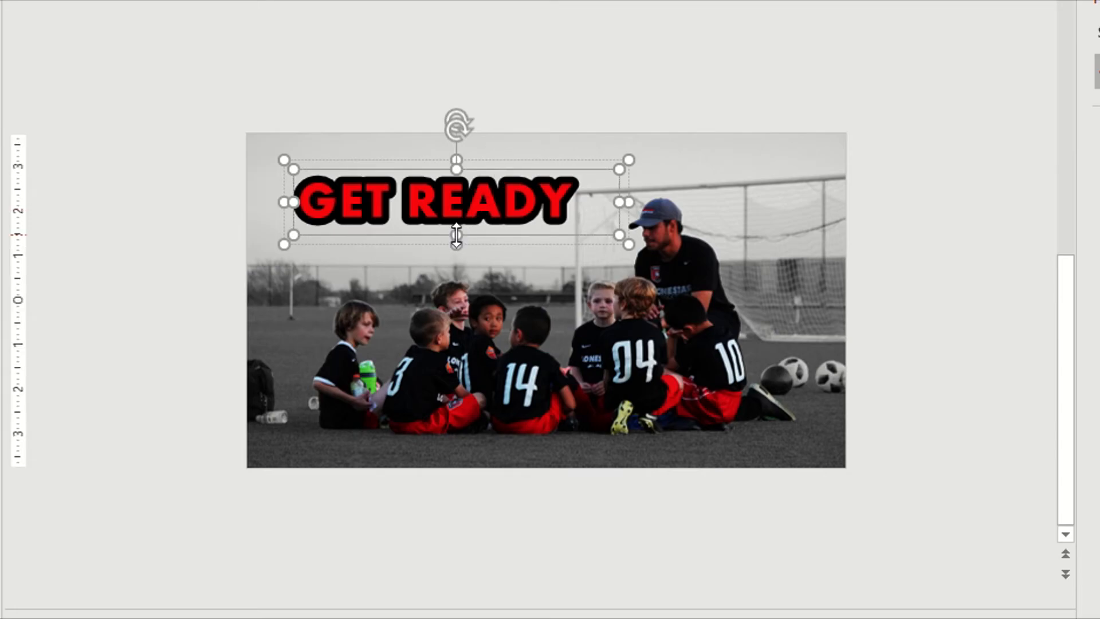
key(ctrl+v)
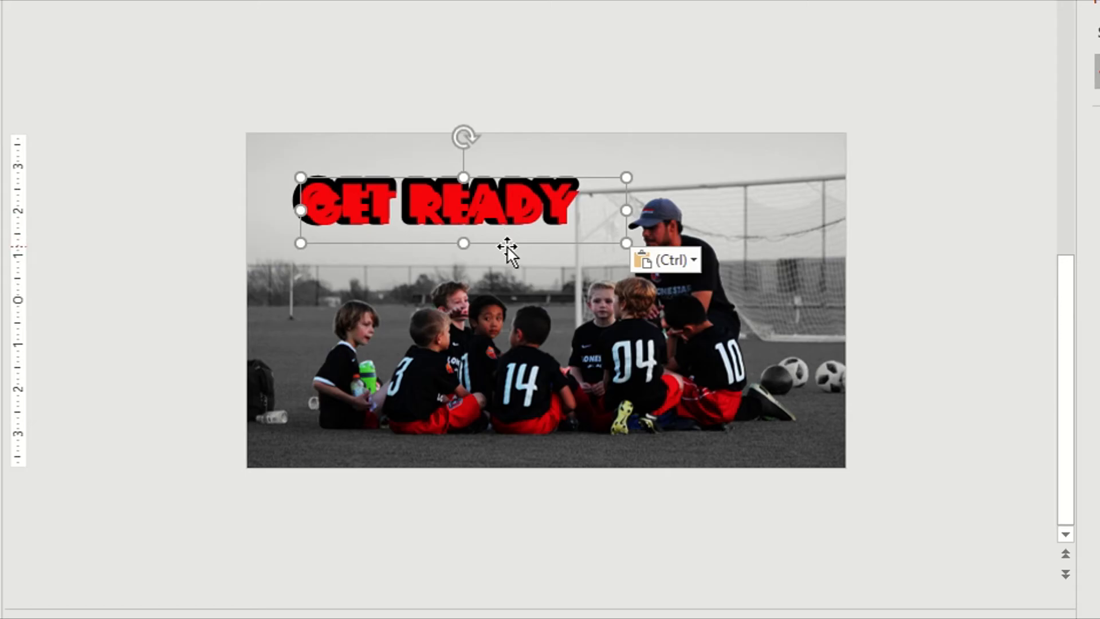
drag(507, 245, 499, 296)
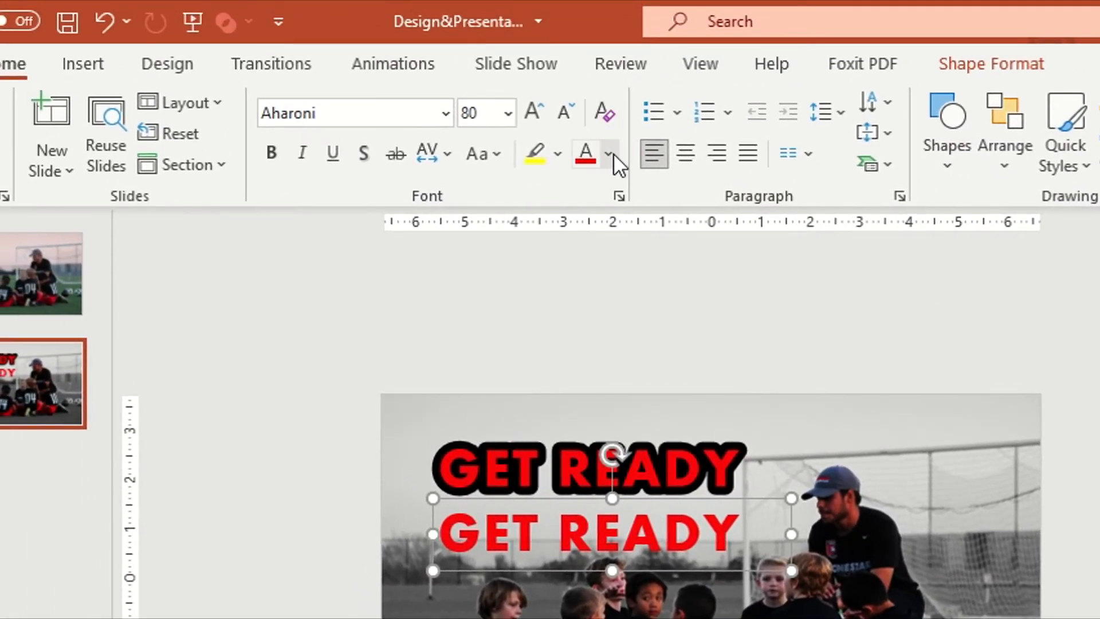
Step: Format the pasted GET READY text in black at font size 60 with tighter character spacing
click(539, 47)
click(534, 115)
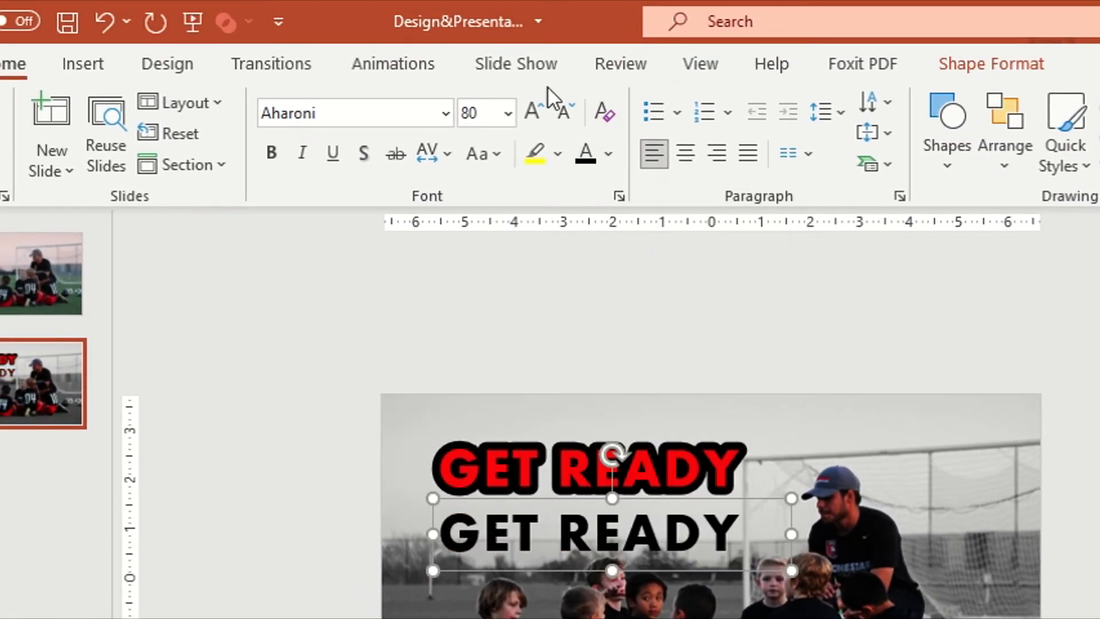
click(564, 113)
click(564, 114)
click(563, 113)
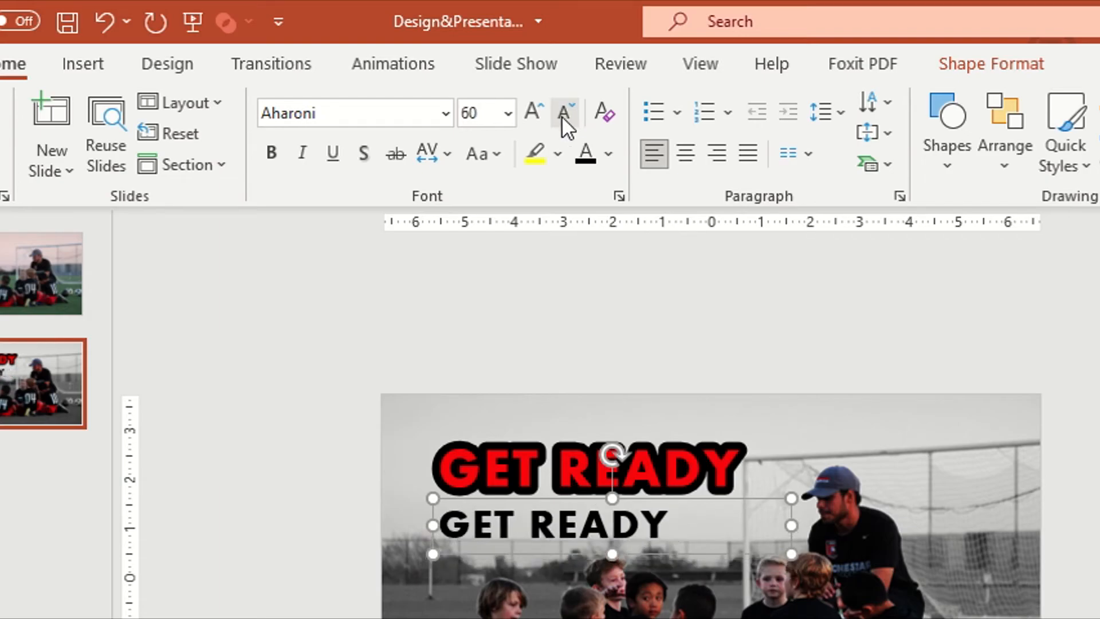
click(446, 158)
click(491, 254)
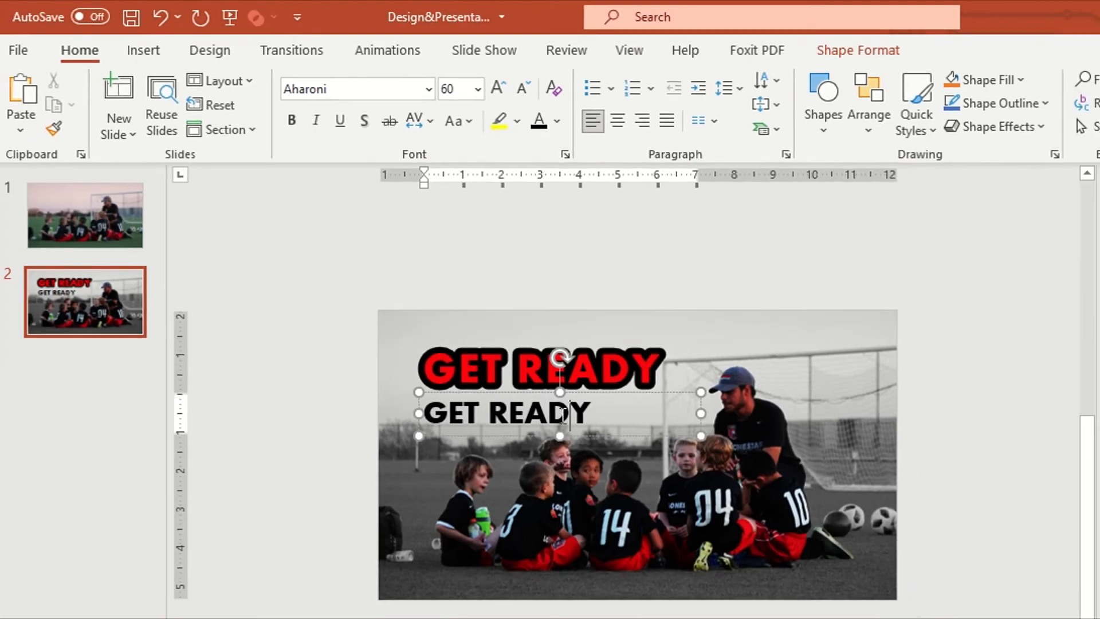
Step: Replace the black text below the title with FOR YOUR VICTORY
triple_click(612, 526)
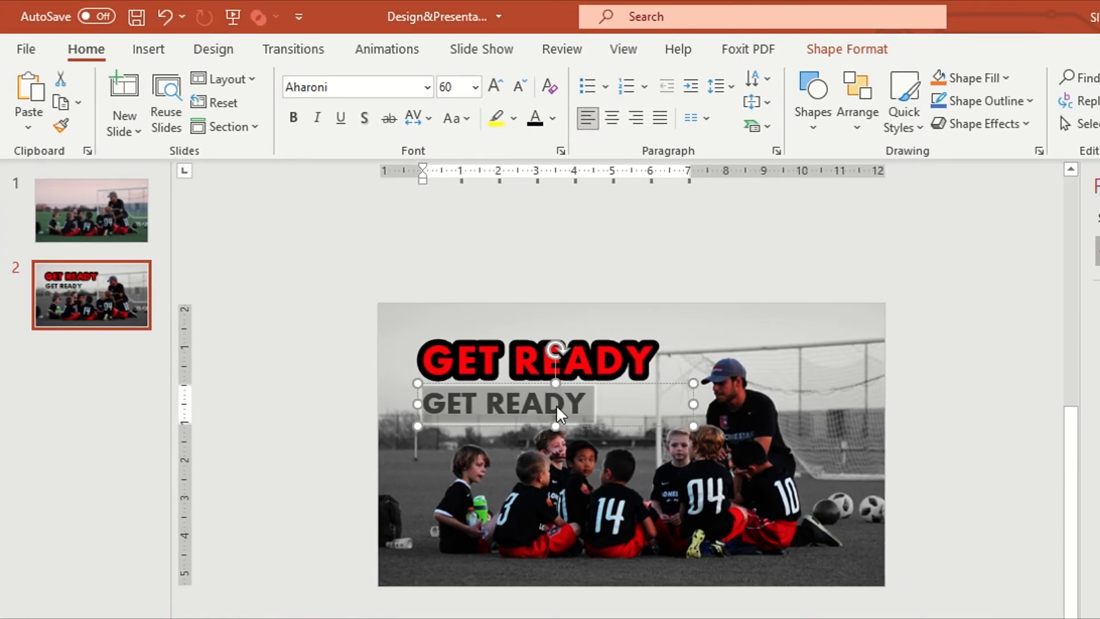
text(FO)
text(YO)
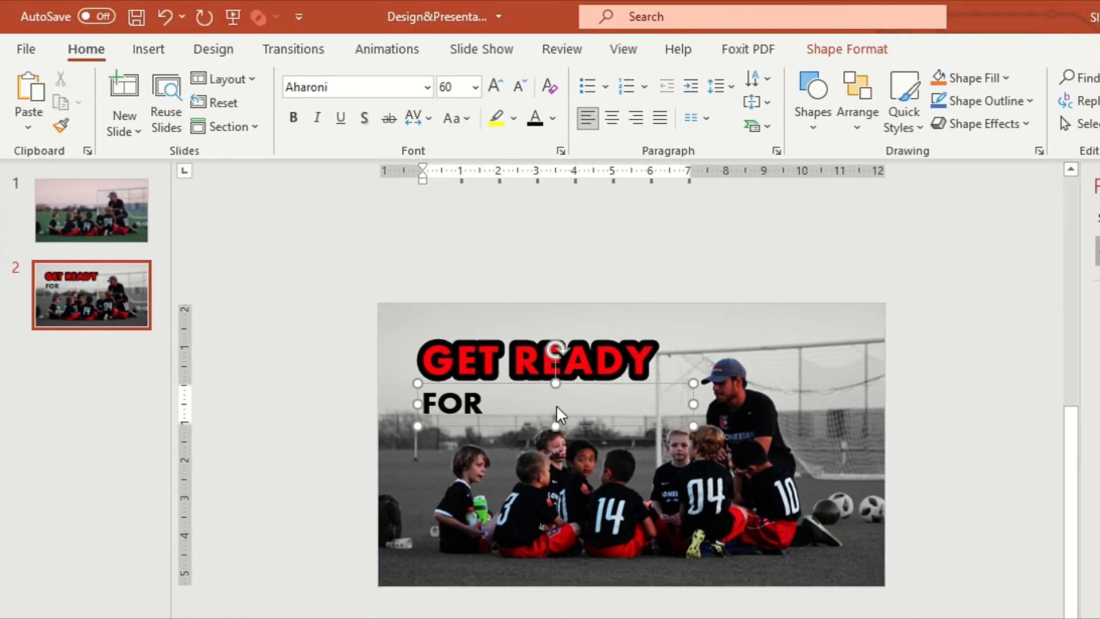
text(UR)
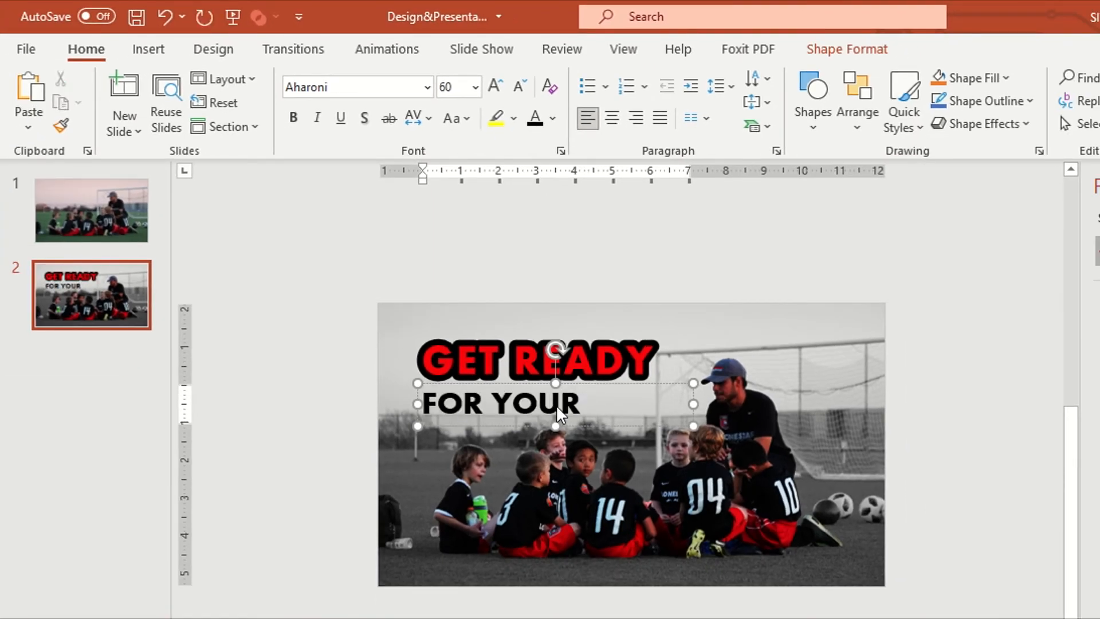
text( VICTORY)
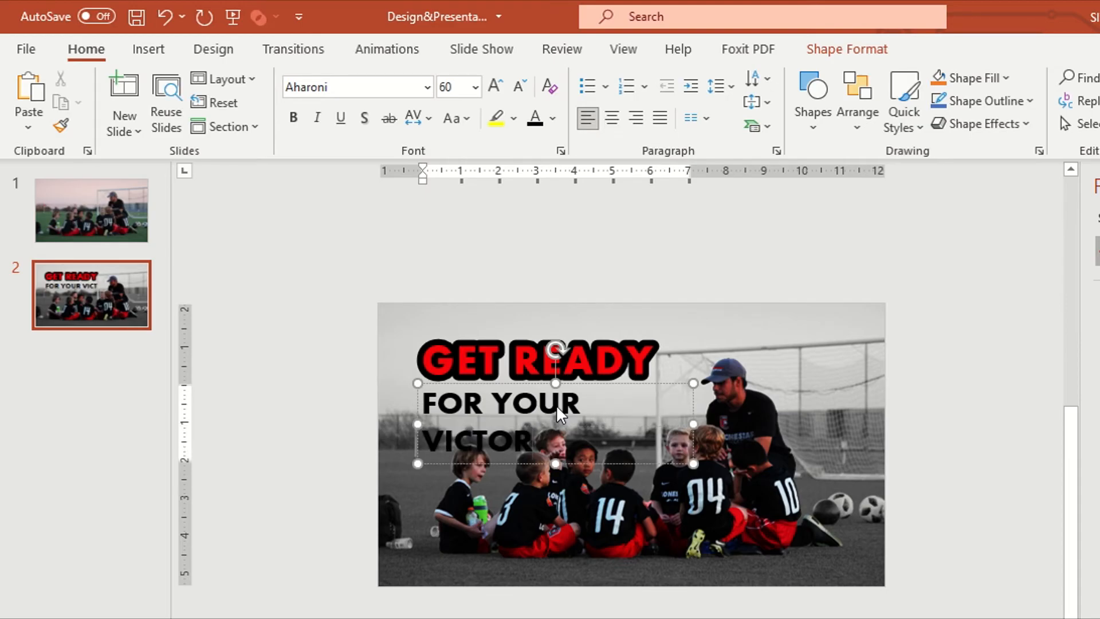
Step: Widen the FOR YOUR VICTORY text box and reduce its font size to 40
drag(692, 426, 752, 419)
click(518, 87)
click(518, 88)
click(518, 87)
click(518, 87)
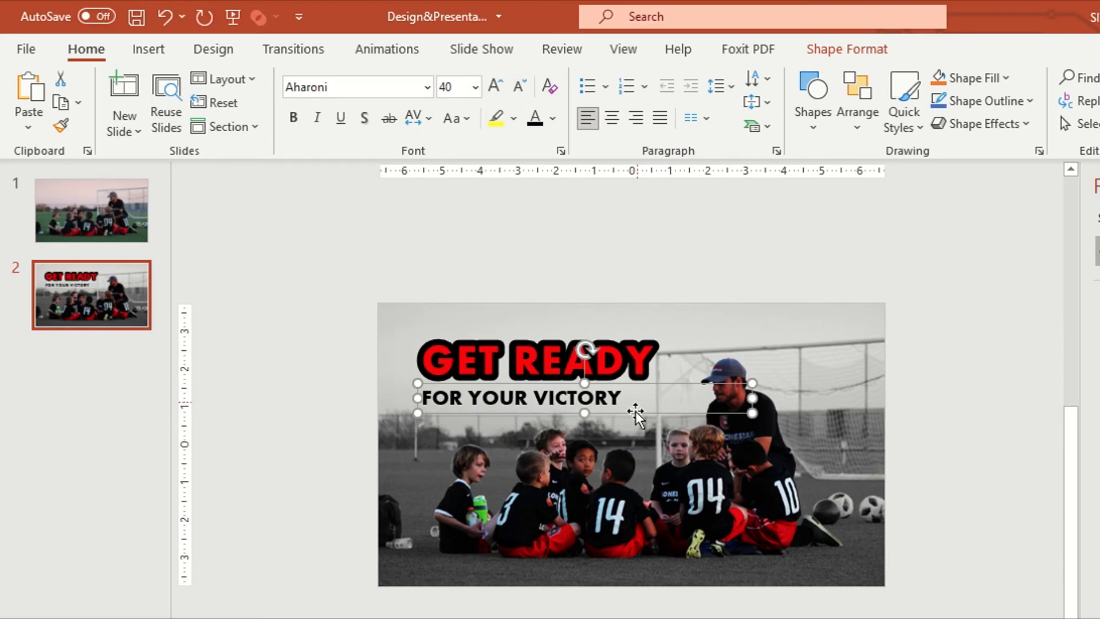
Step: Nudge the GET READY title group slightly down, closer to the FOR YOUR VICTORY subtitle
click(640, 362)
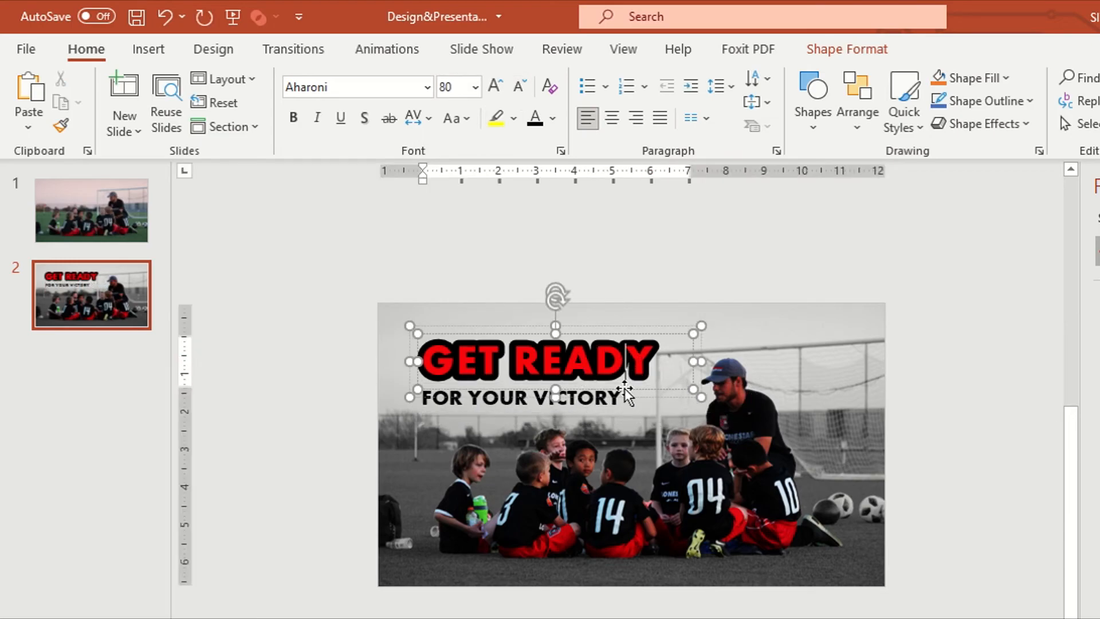
click(700, 391)
drag(671, 403, 671, 405)
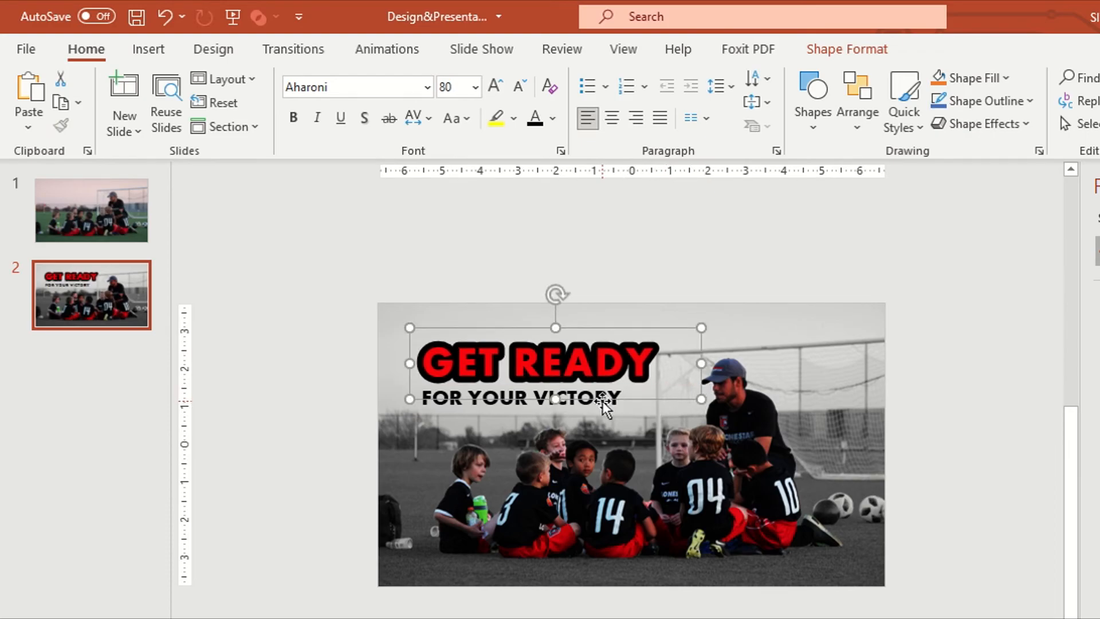
drag(598, 403, 607, 407)
click(977, 342)
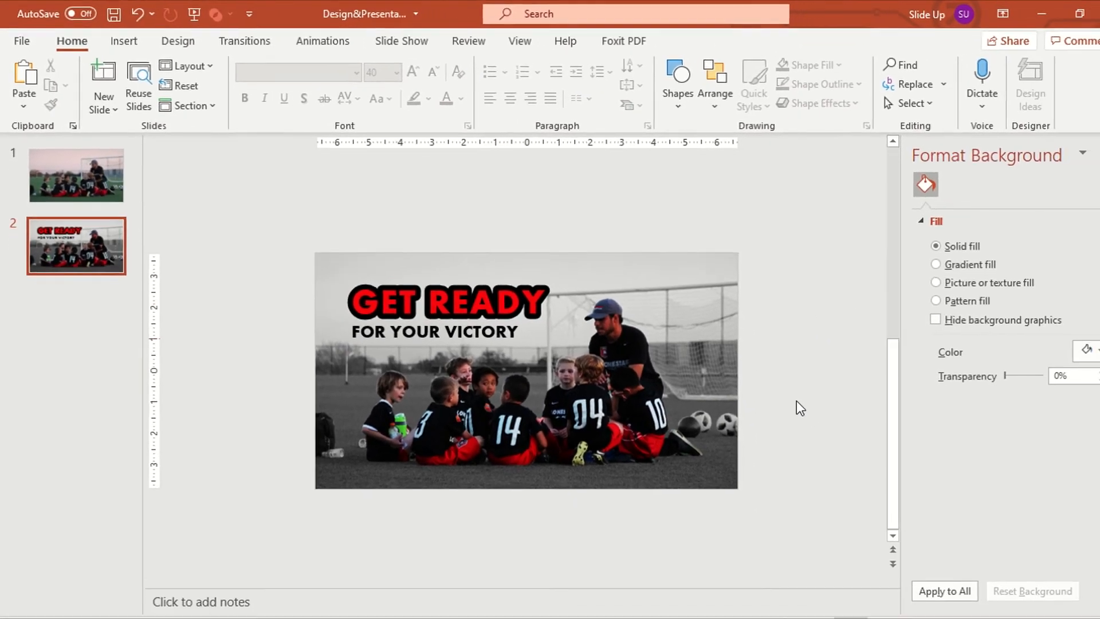
Step: Examine the export options for changing the file type to JPEG File Interchange Format and return to the slide
key(alt+k)
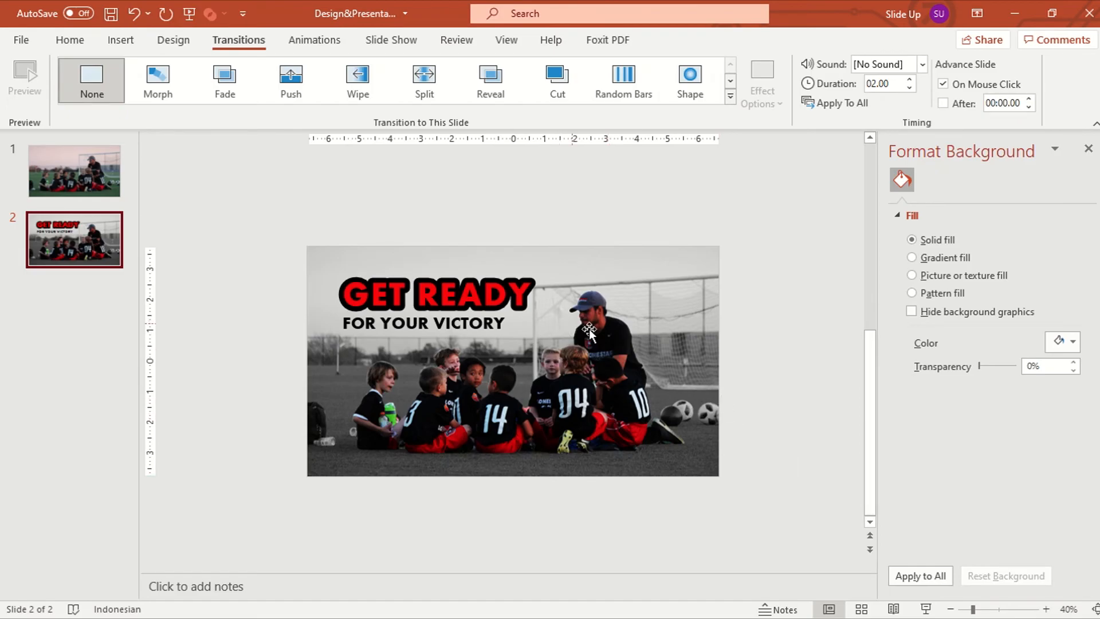
click(30, 46)
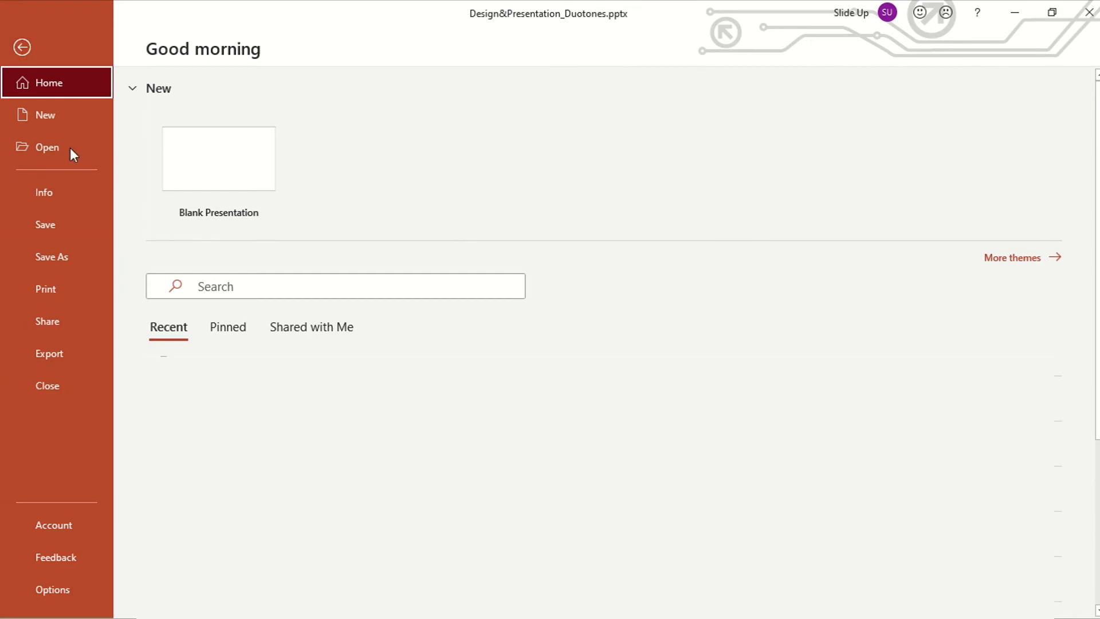
click(66, 352)
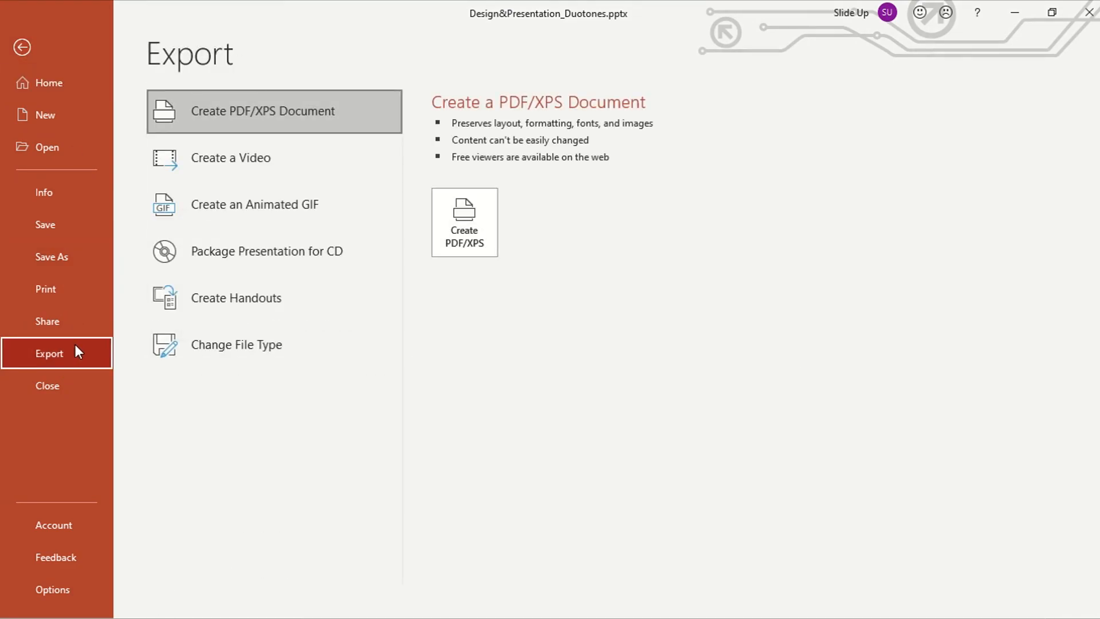
click(232, 345)
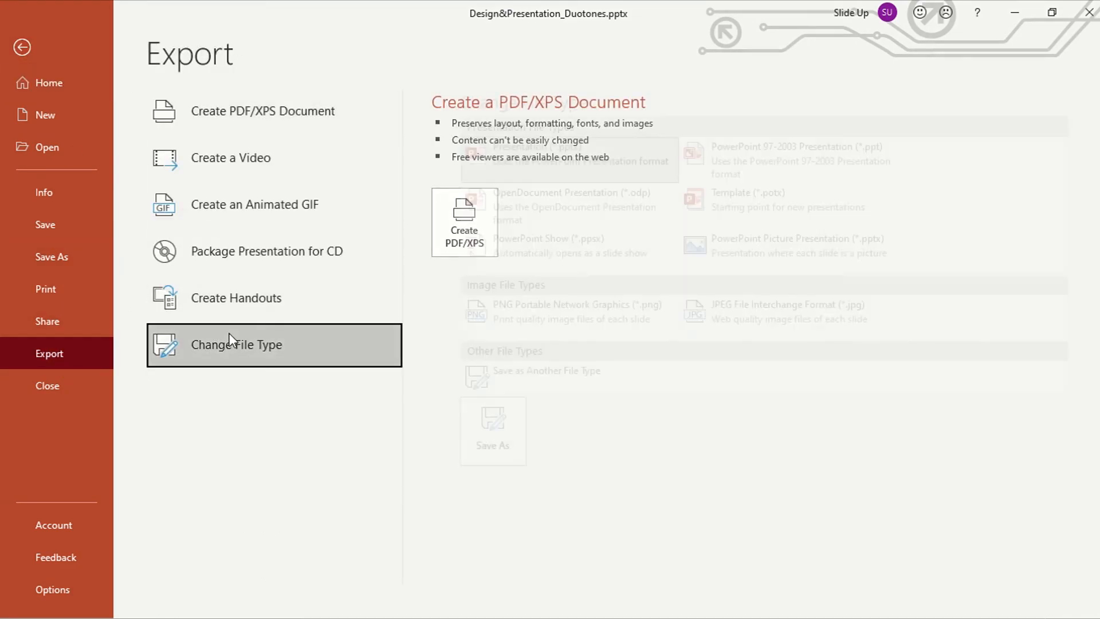
click(710, 309)
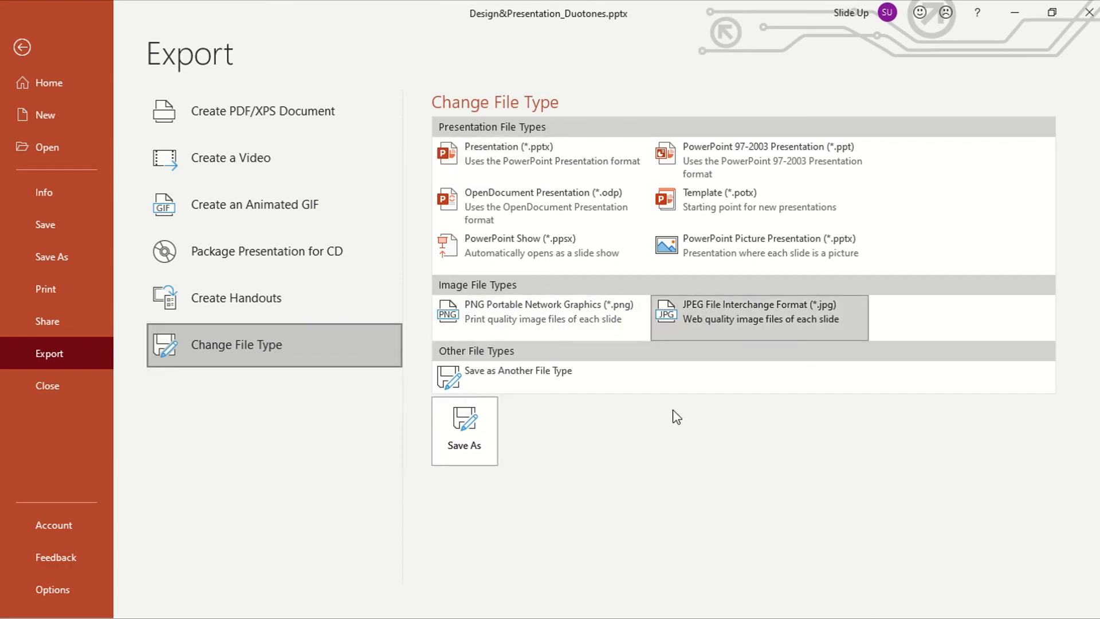
click(23, 49)
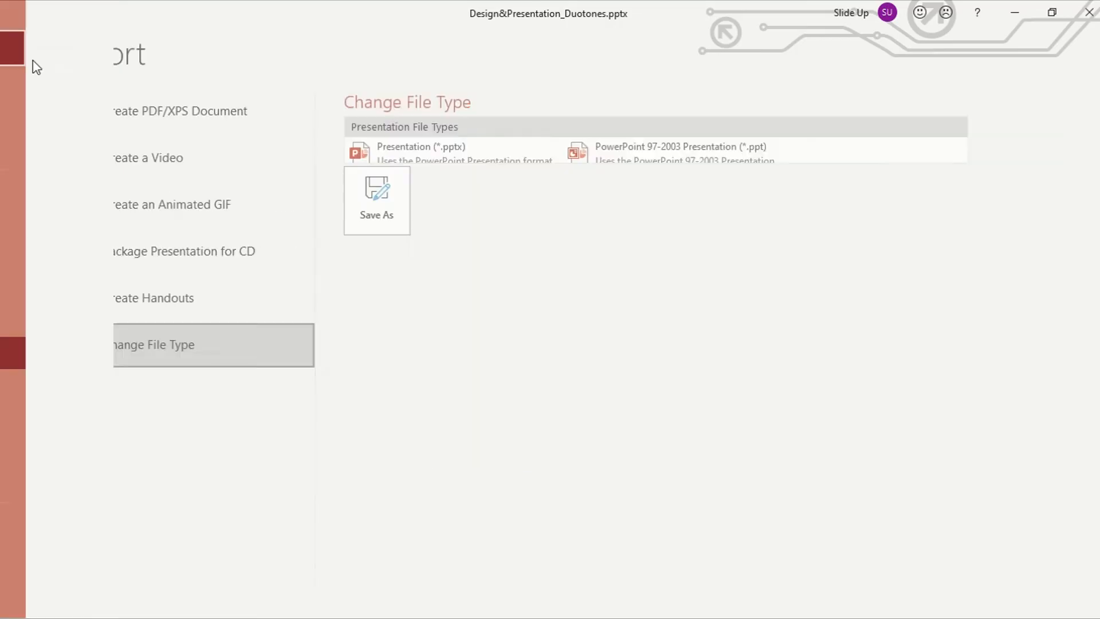